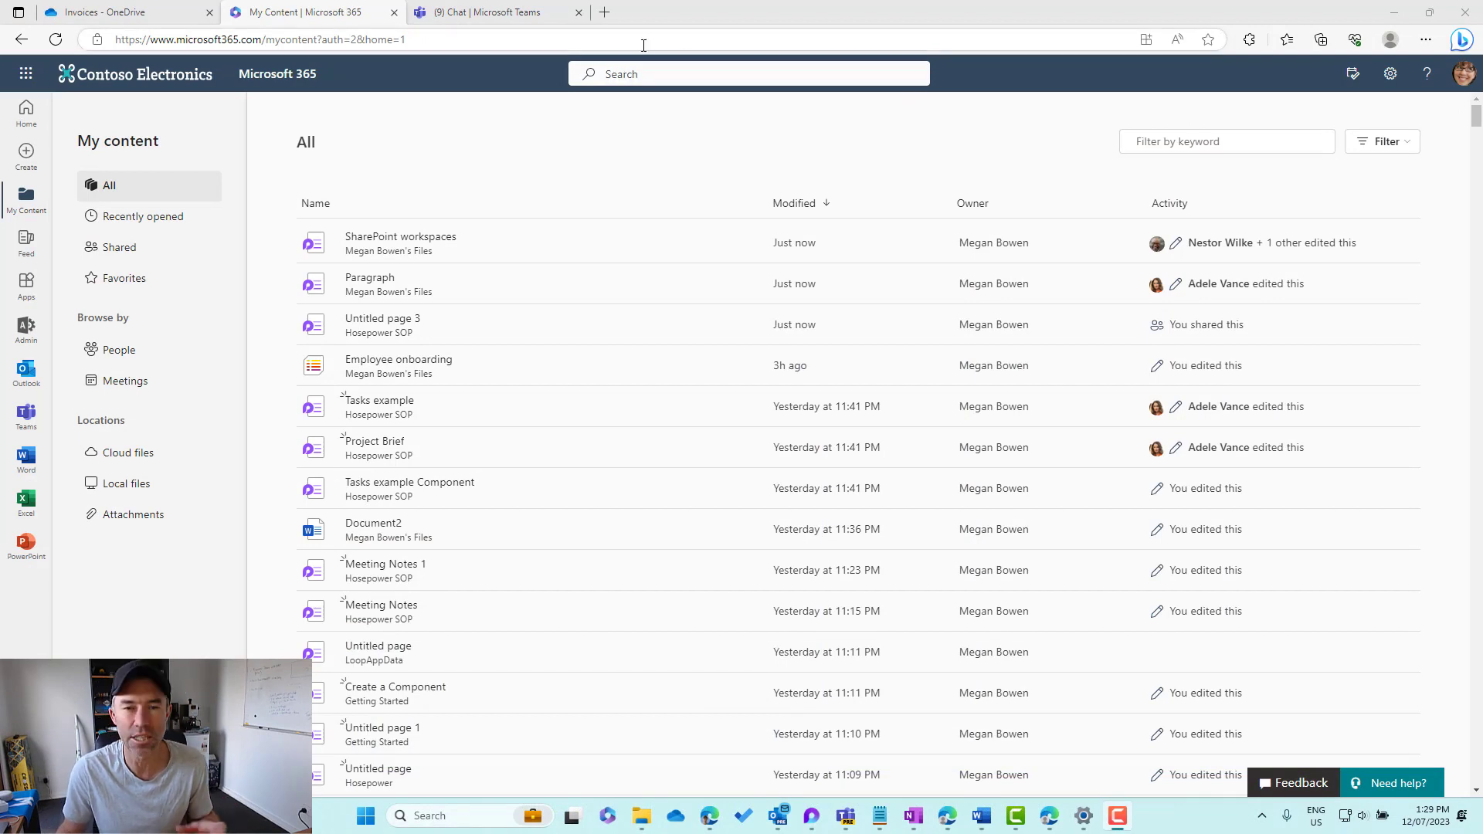
Send a Loop paragraph titled 'Our Loop Component' in the one-to-one Teams chat
left_click(497, 17)
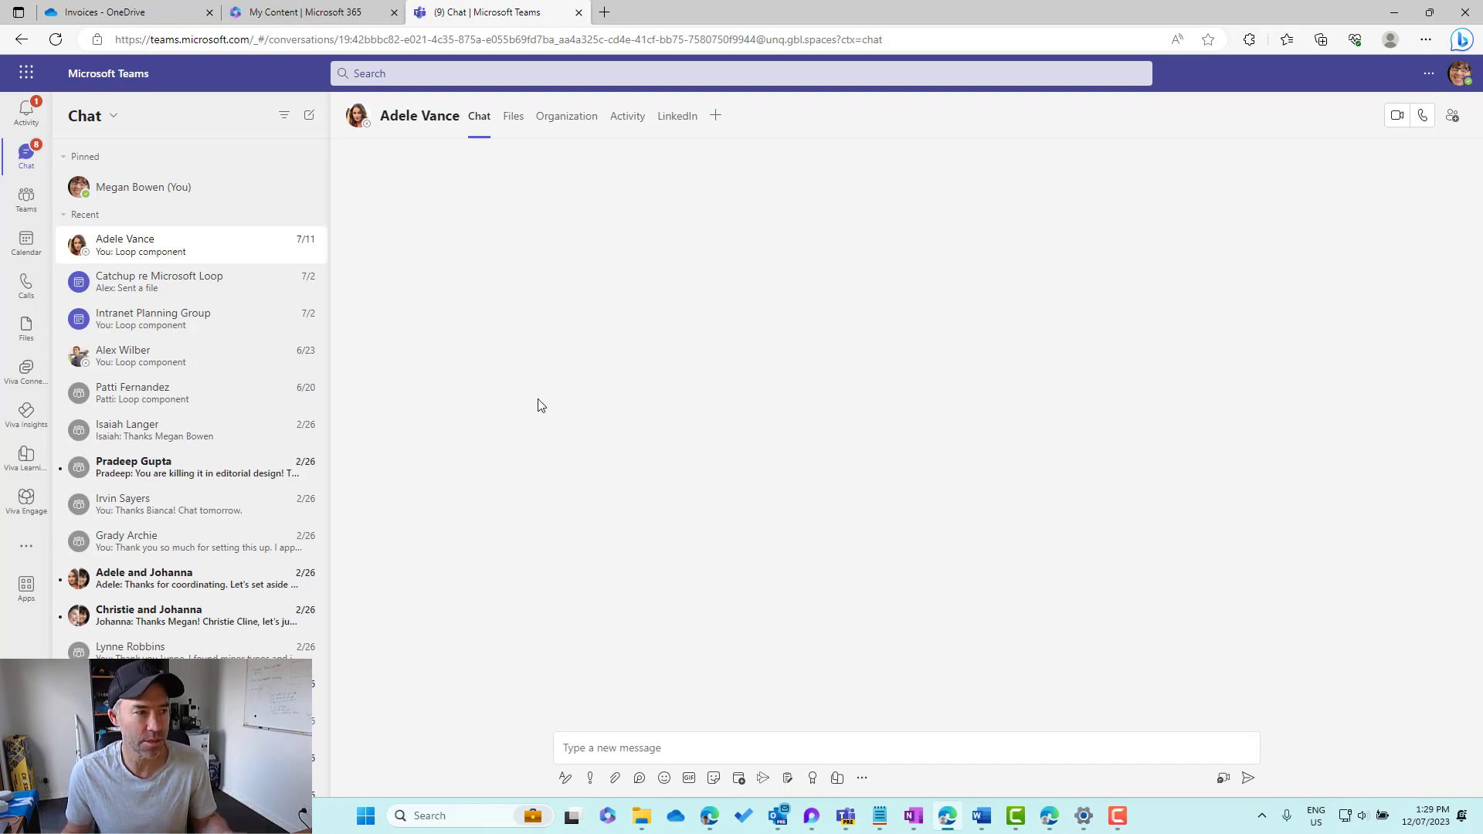
left_click(641, 780)
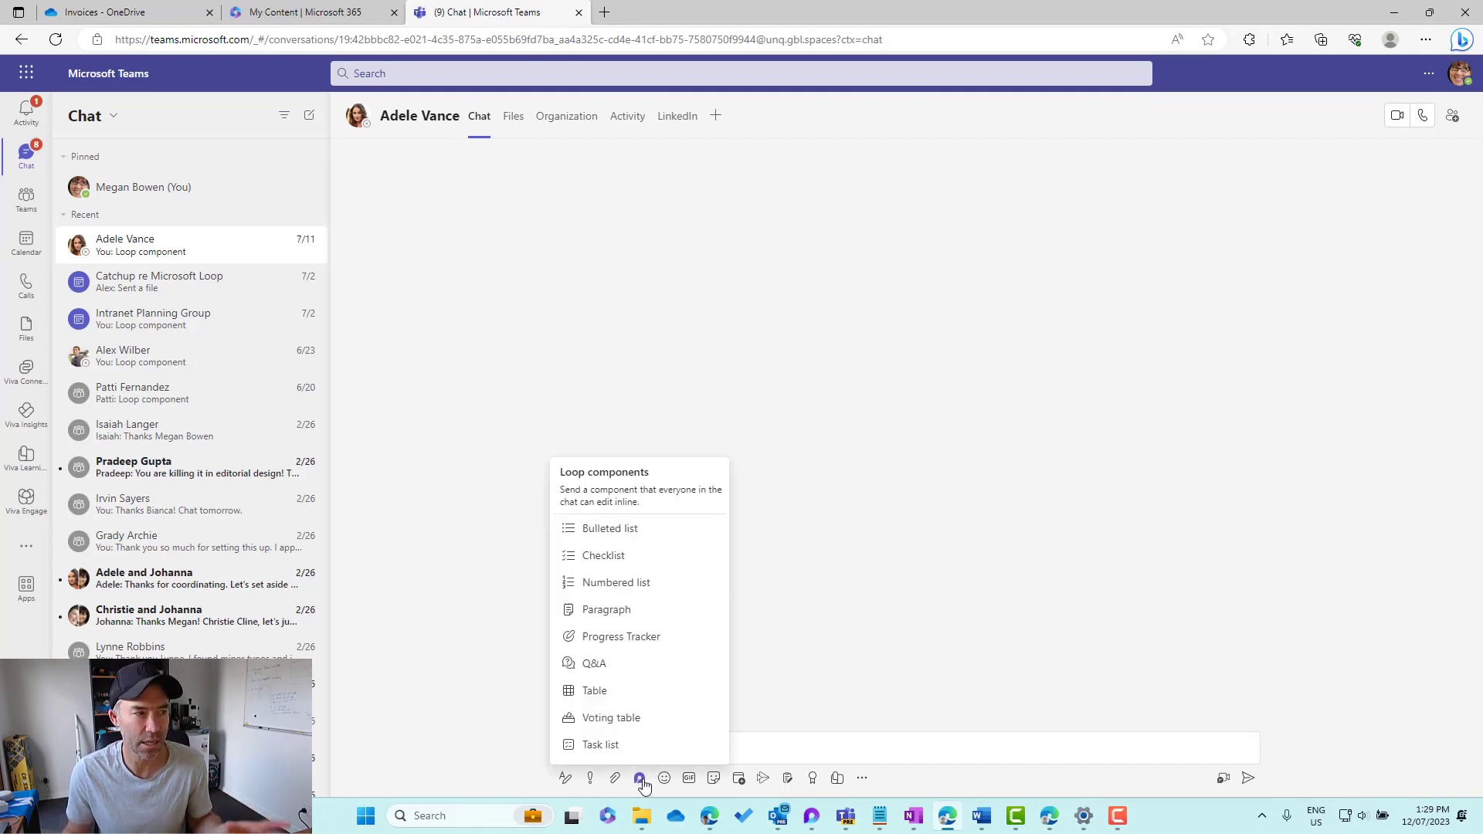
left_click(620, 612)
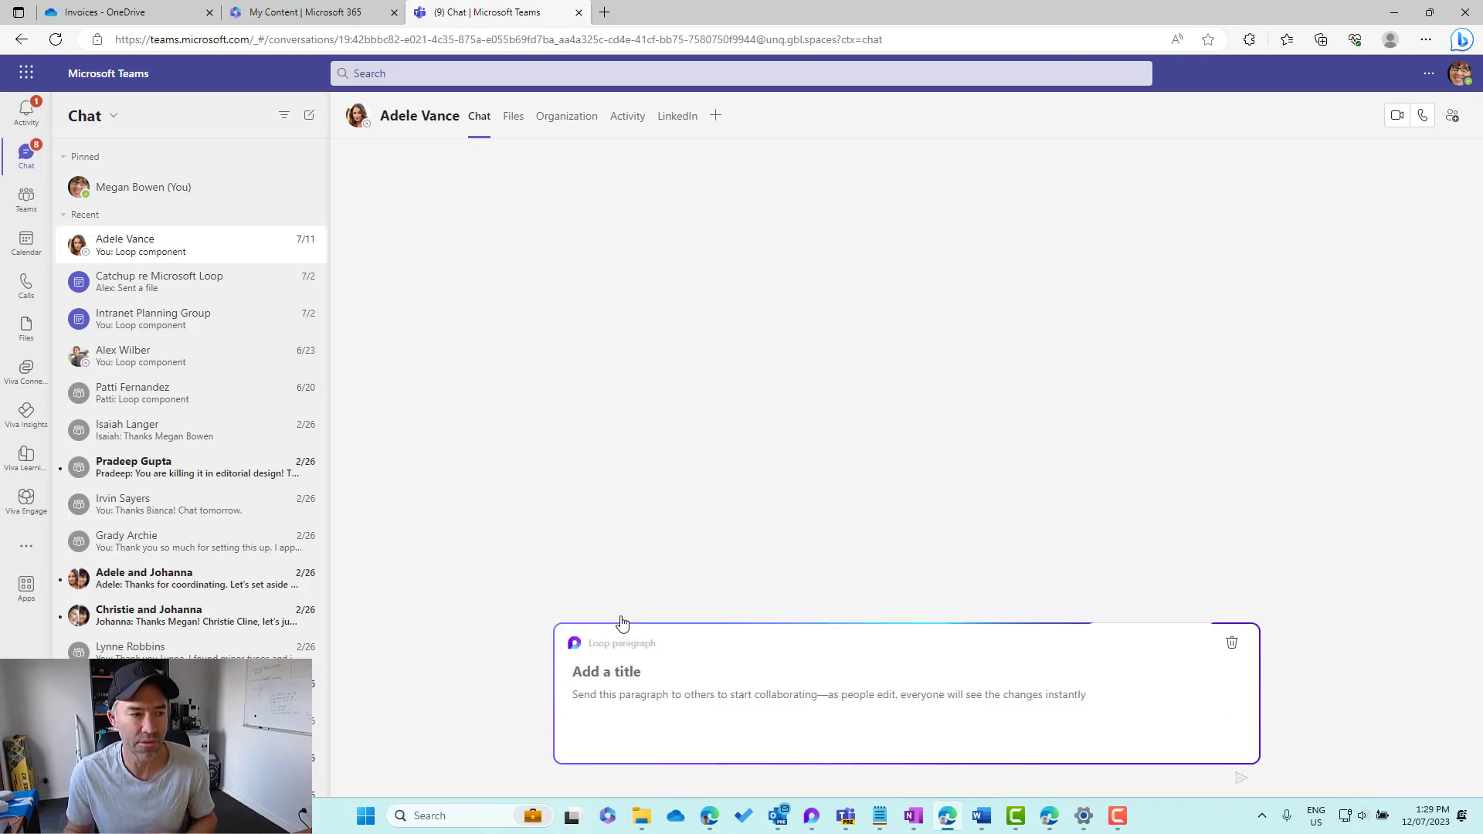
left_click(638, 680)
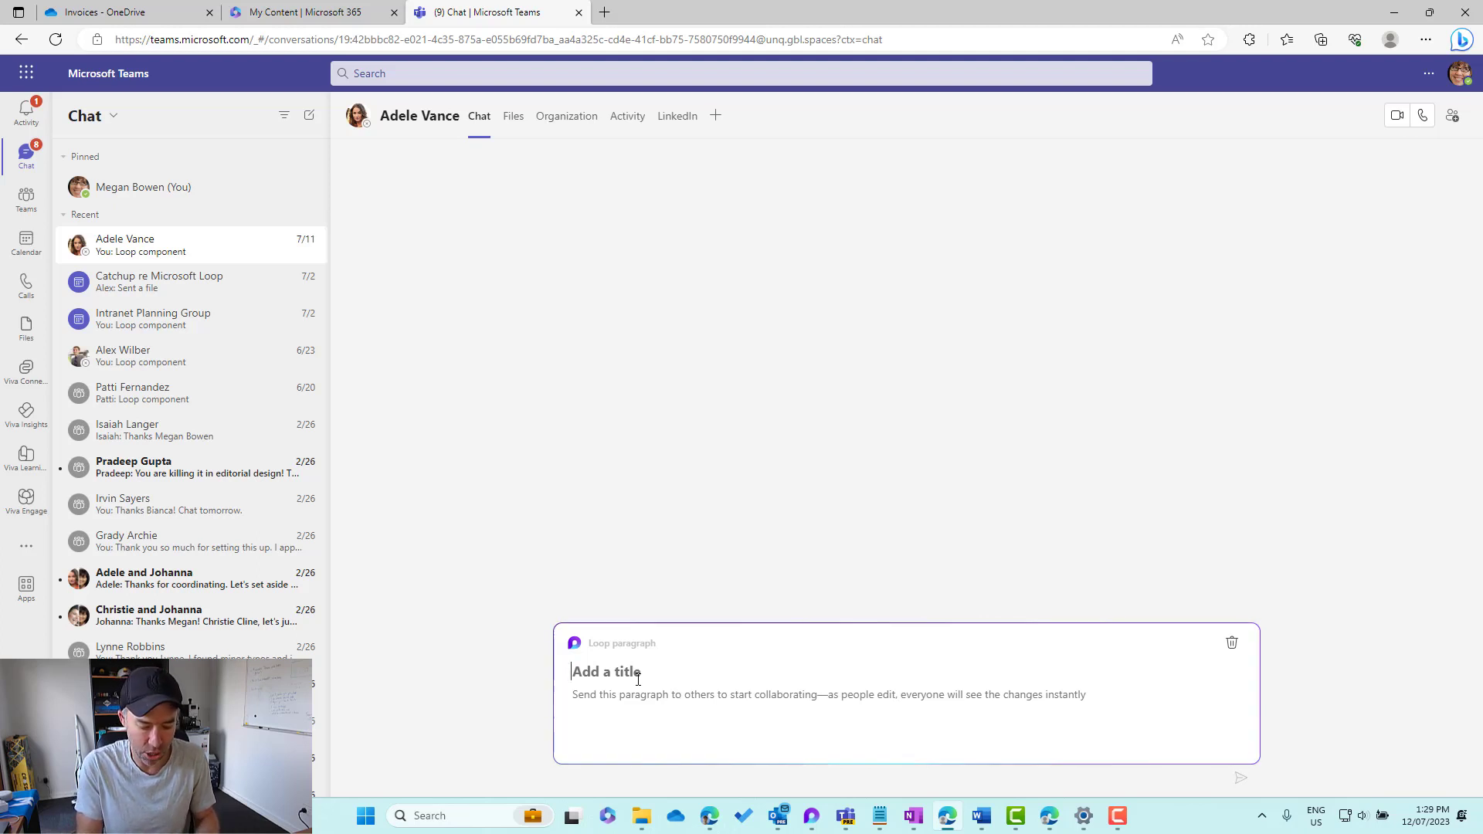
type("Out")
type(" Loo")
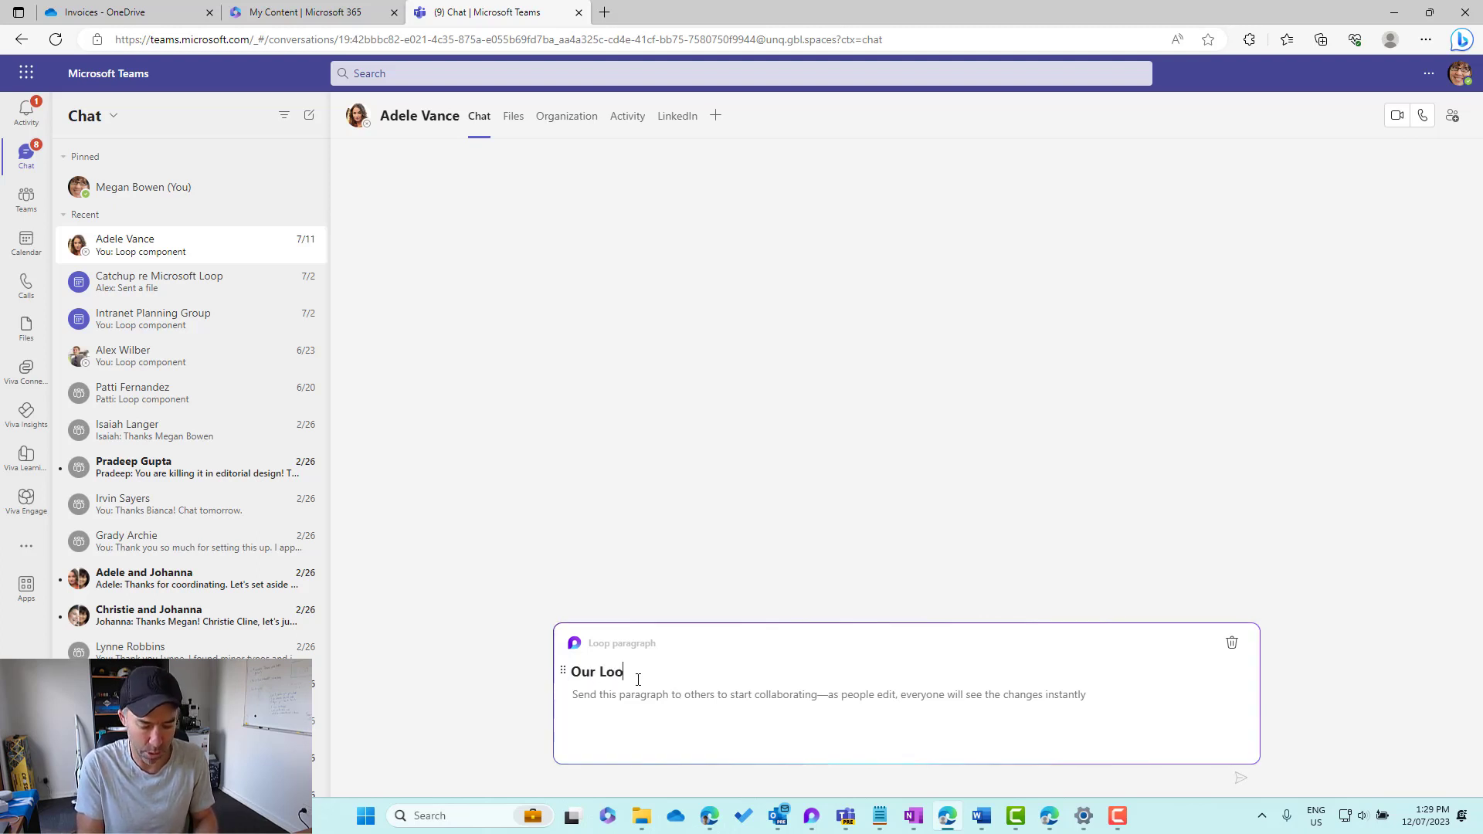
type("p Component")
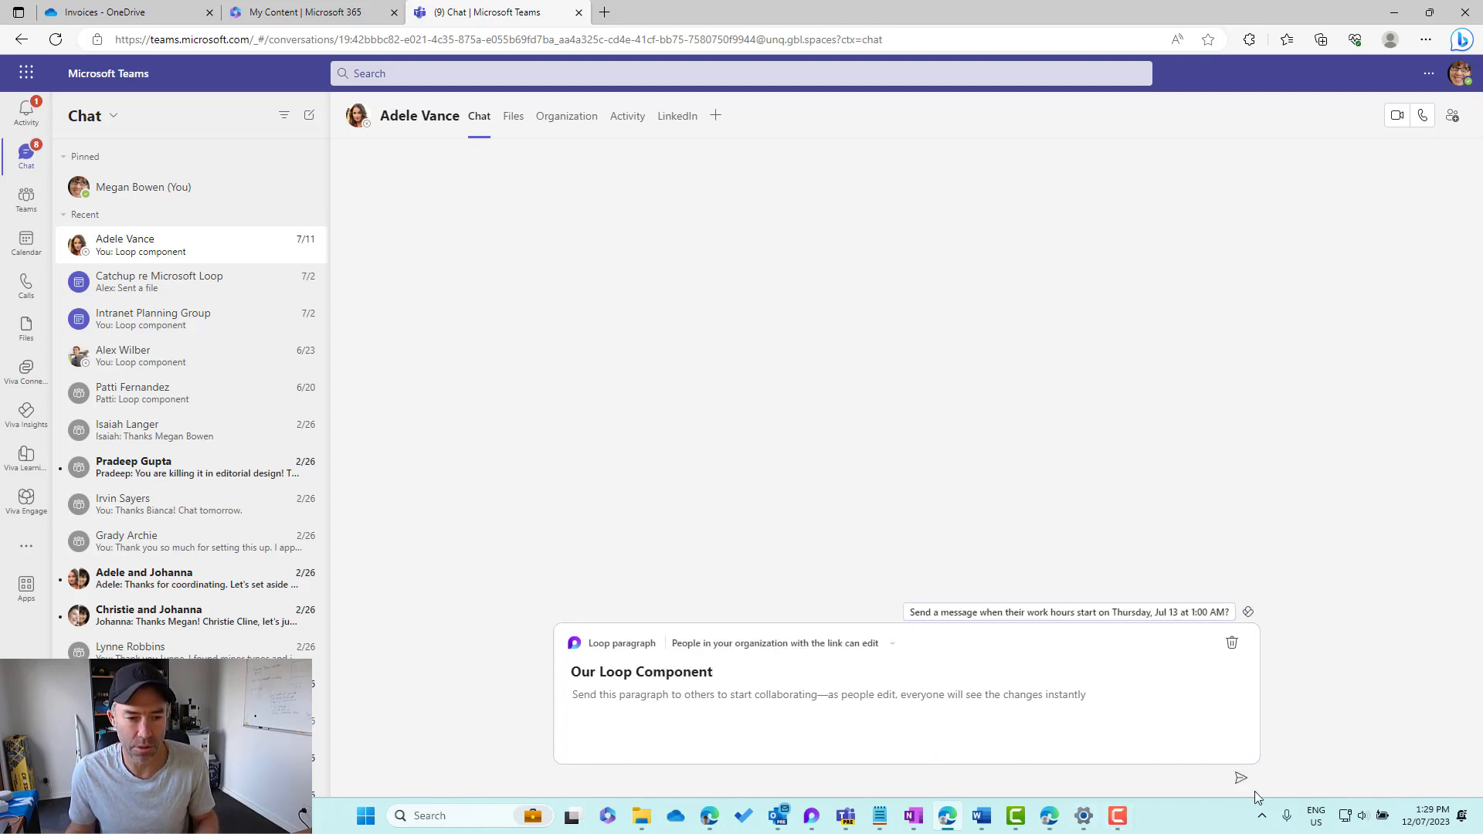
left_click(1241, 779)
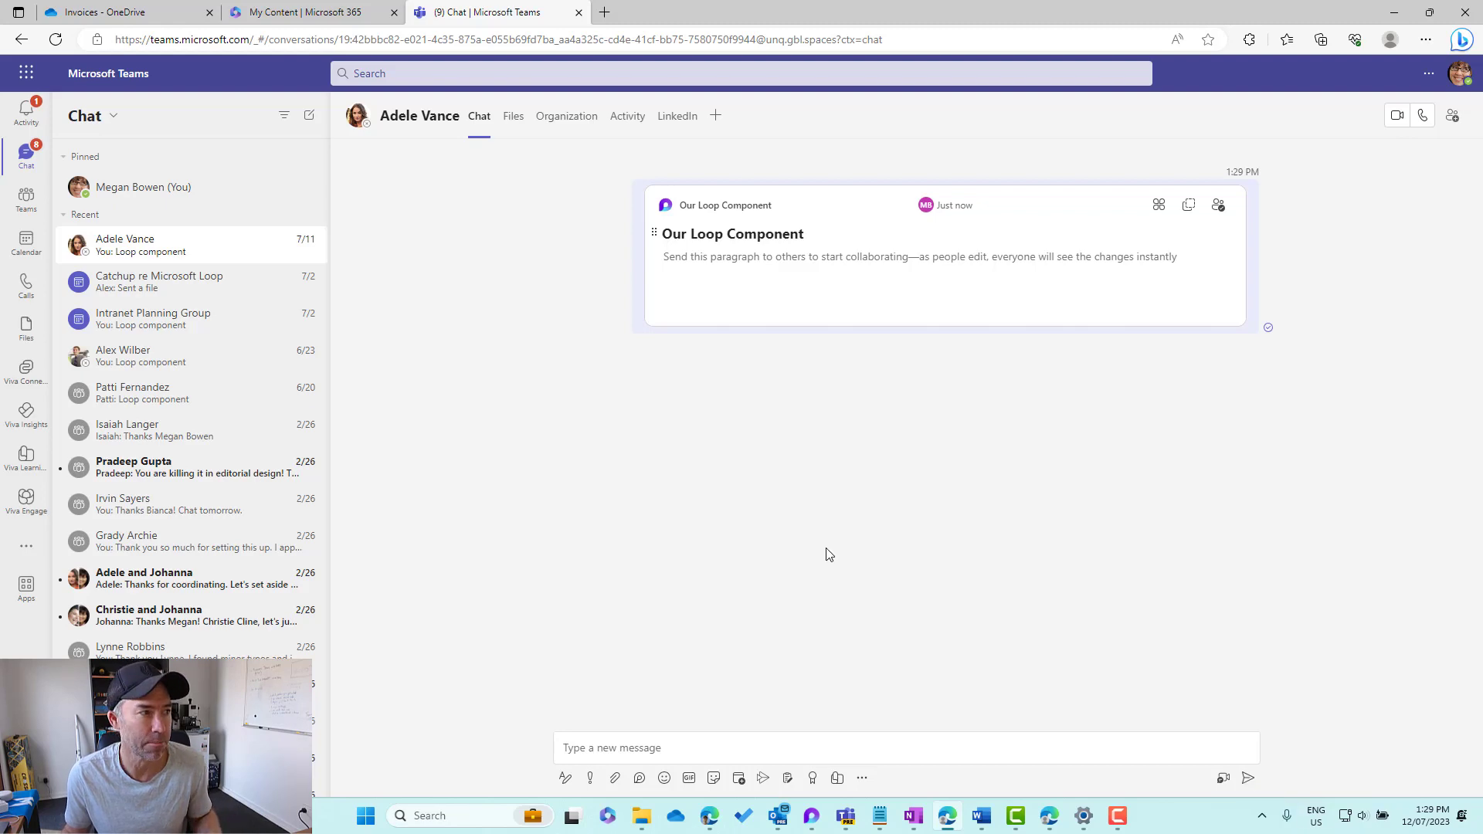
Select Our Loop Component.loop in the My files > Microsoft Teams Chat Files folder
left_click(100, 14)
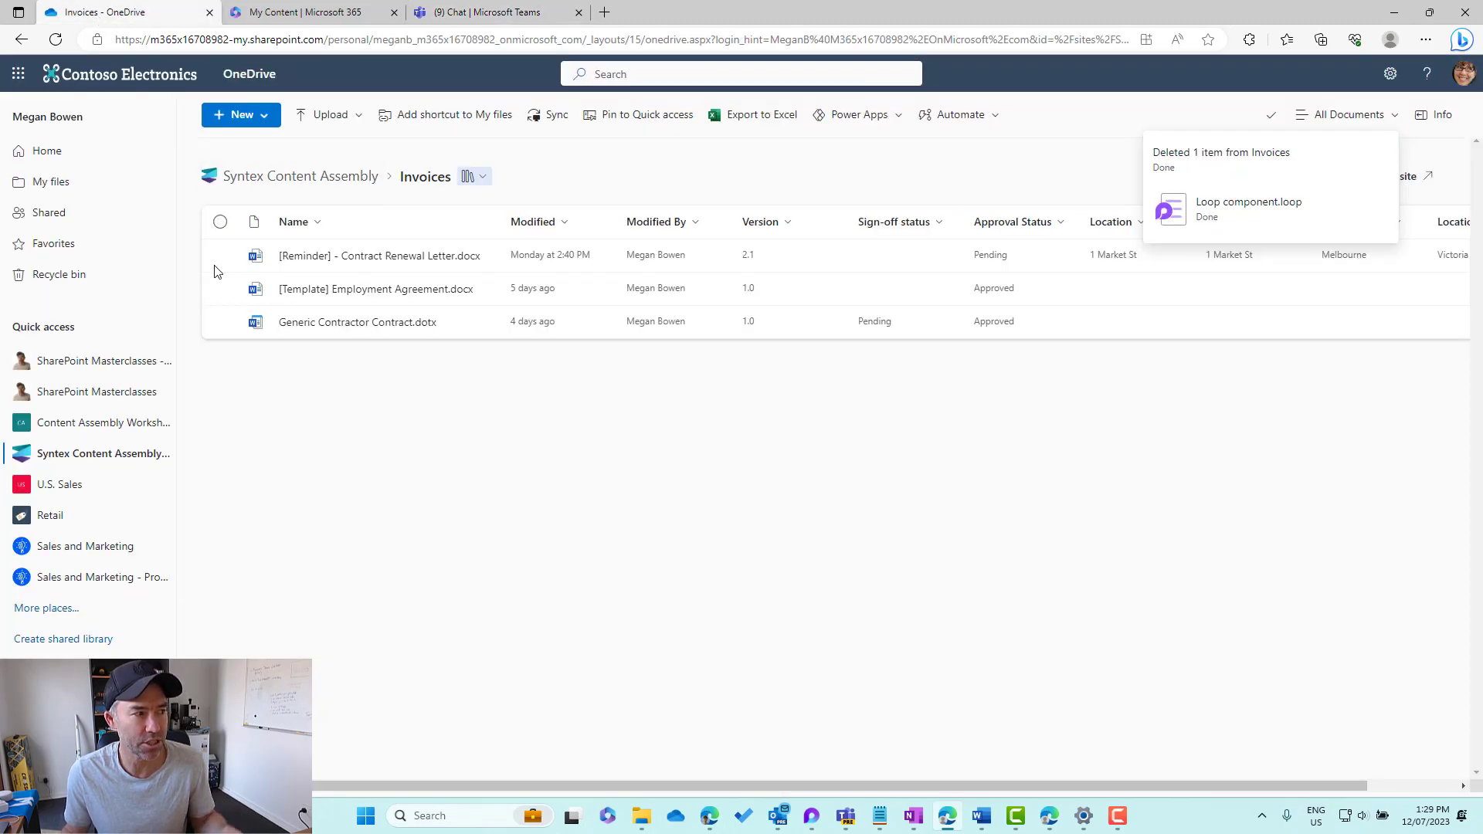
left_click(44, 181)
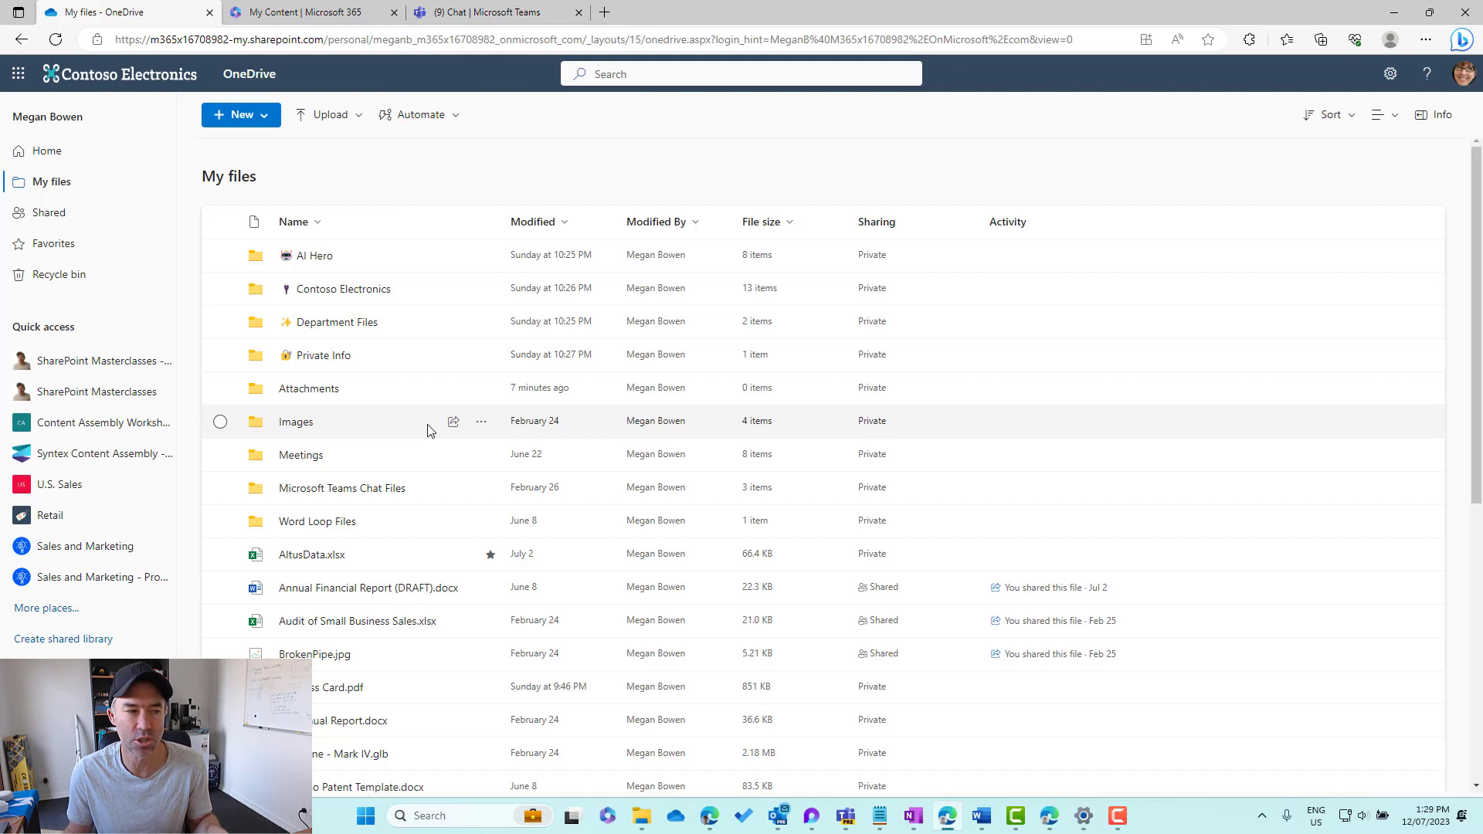
left_click(338, 498)
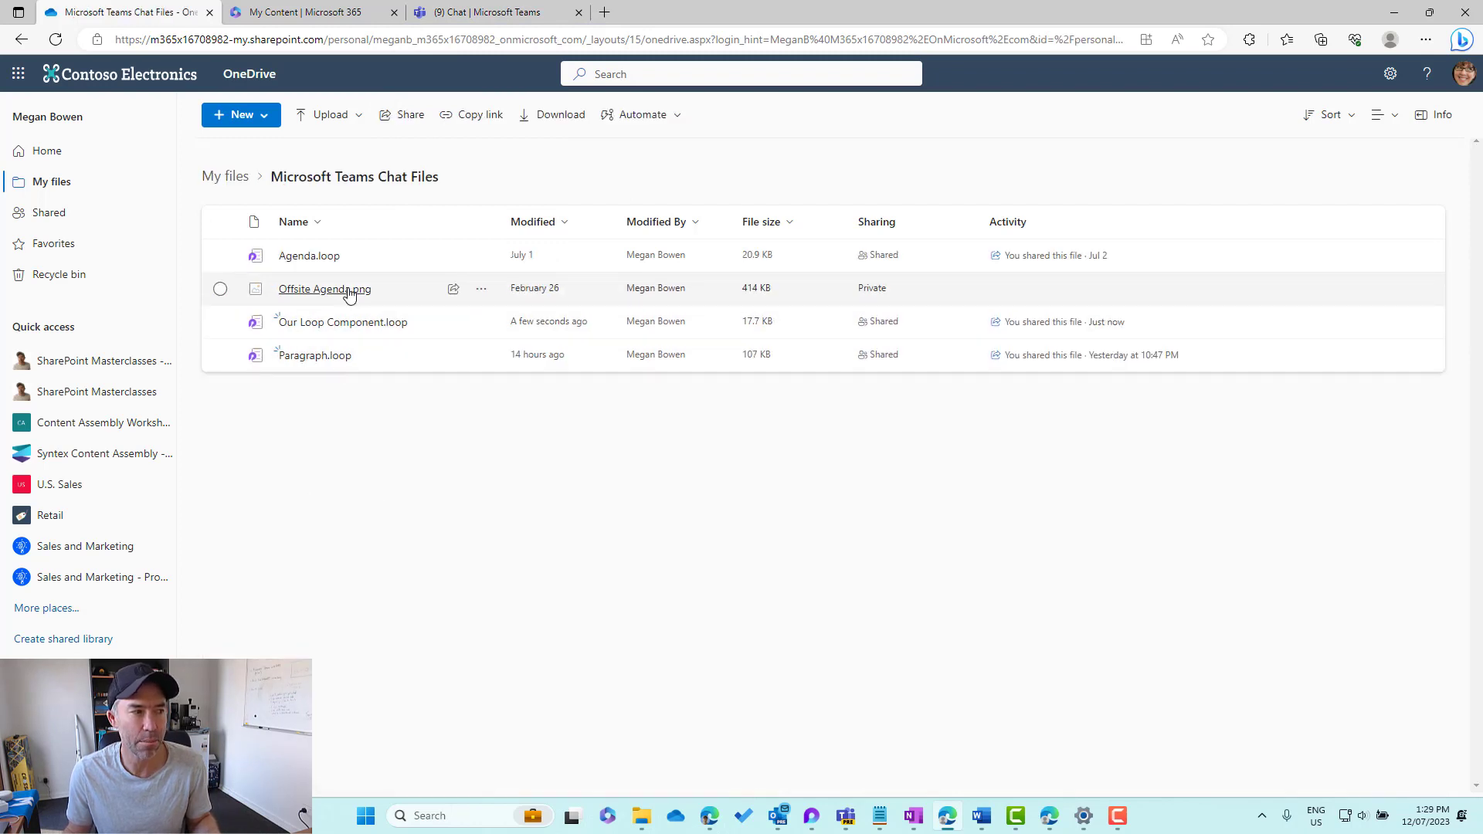
mouse_move(356, 320)
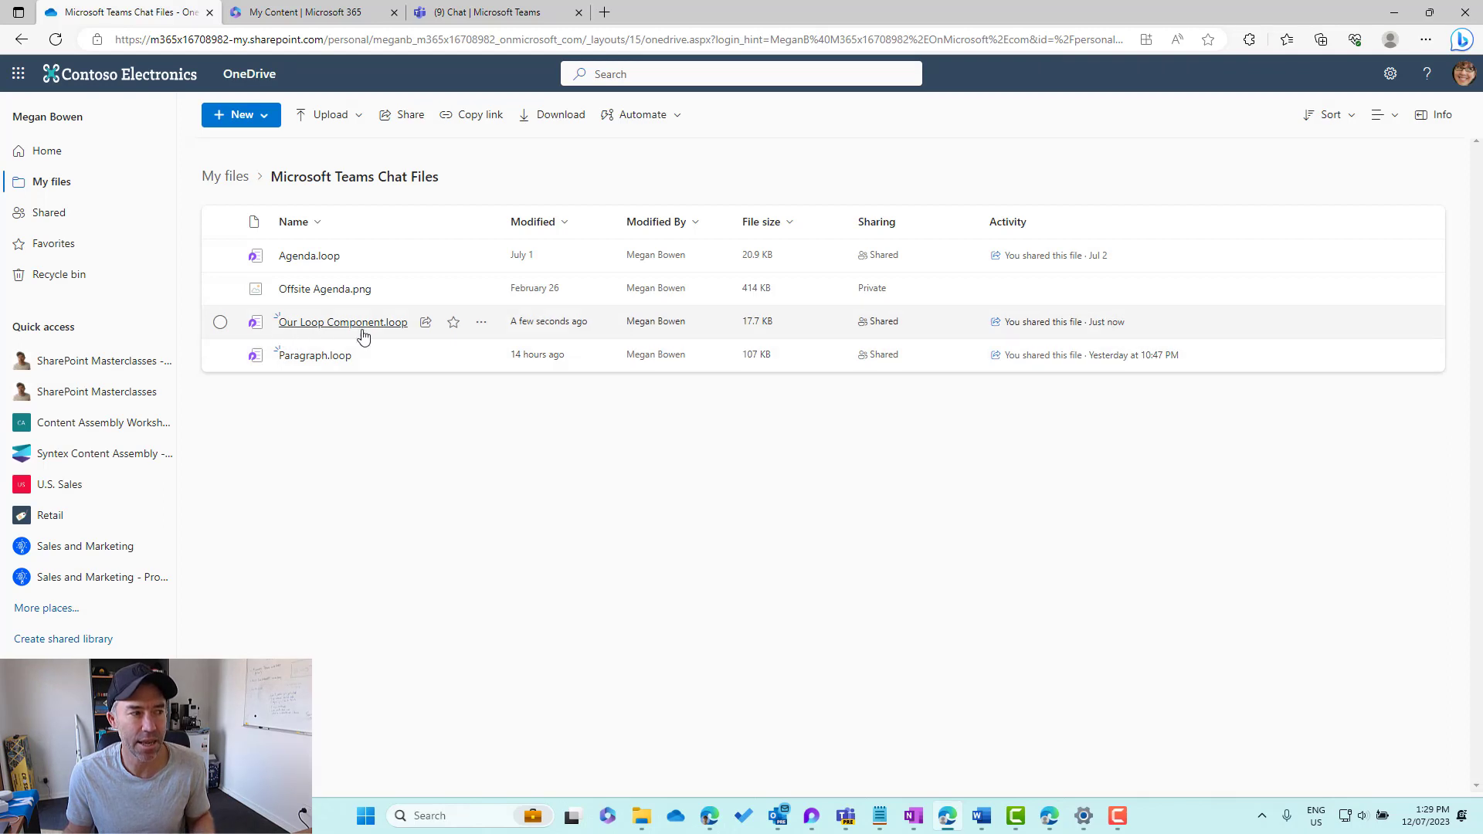
left_click(220, 322)
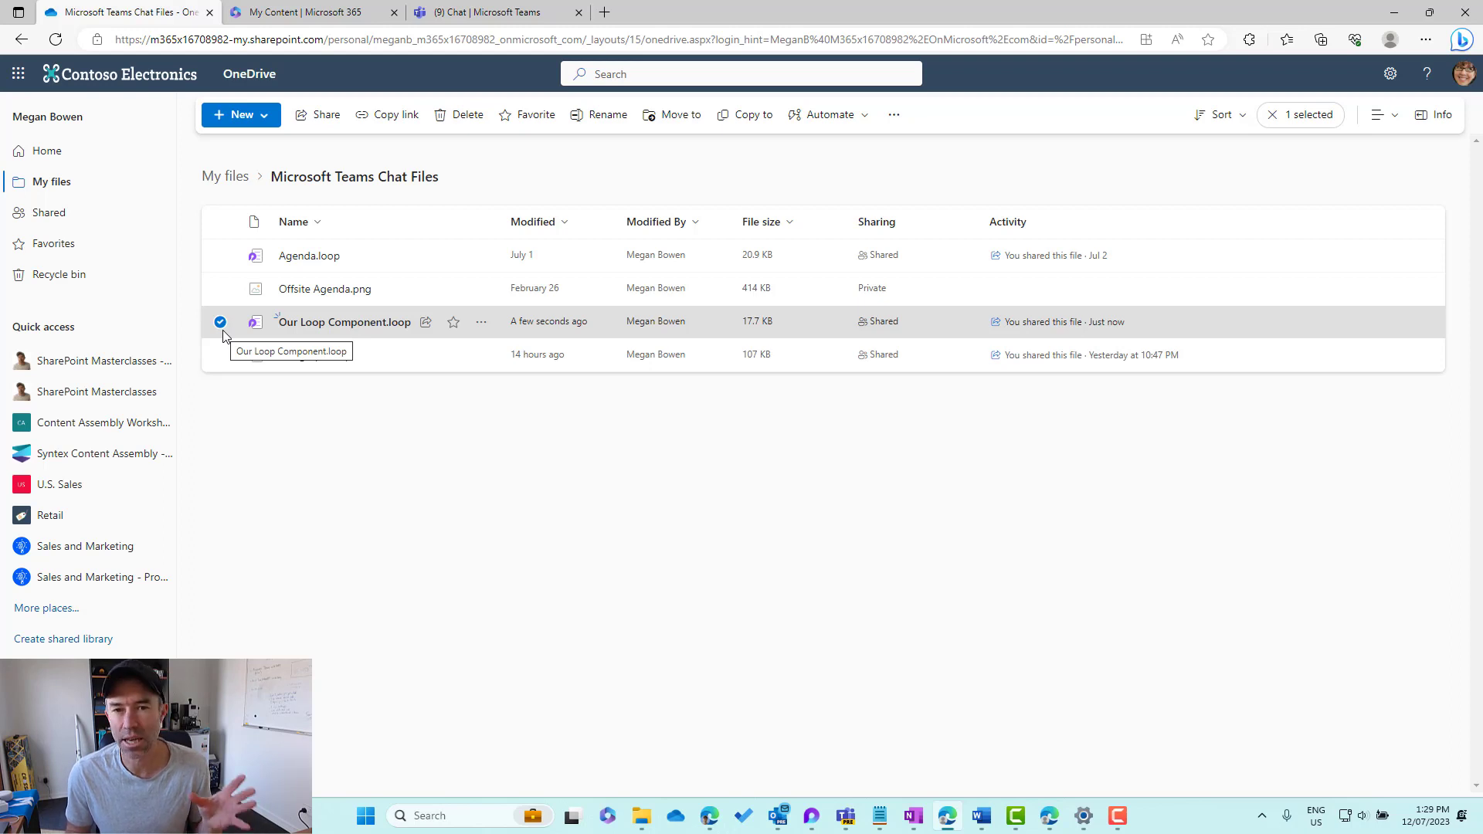
Launch Outlook mail from the Teams Microsoft 365 app launcher
left_click(485, 14)
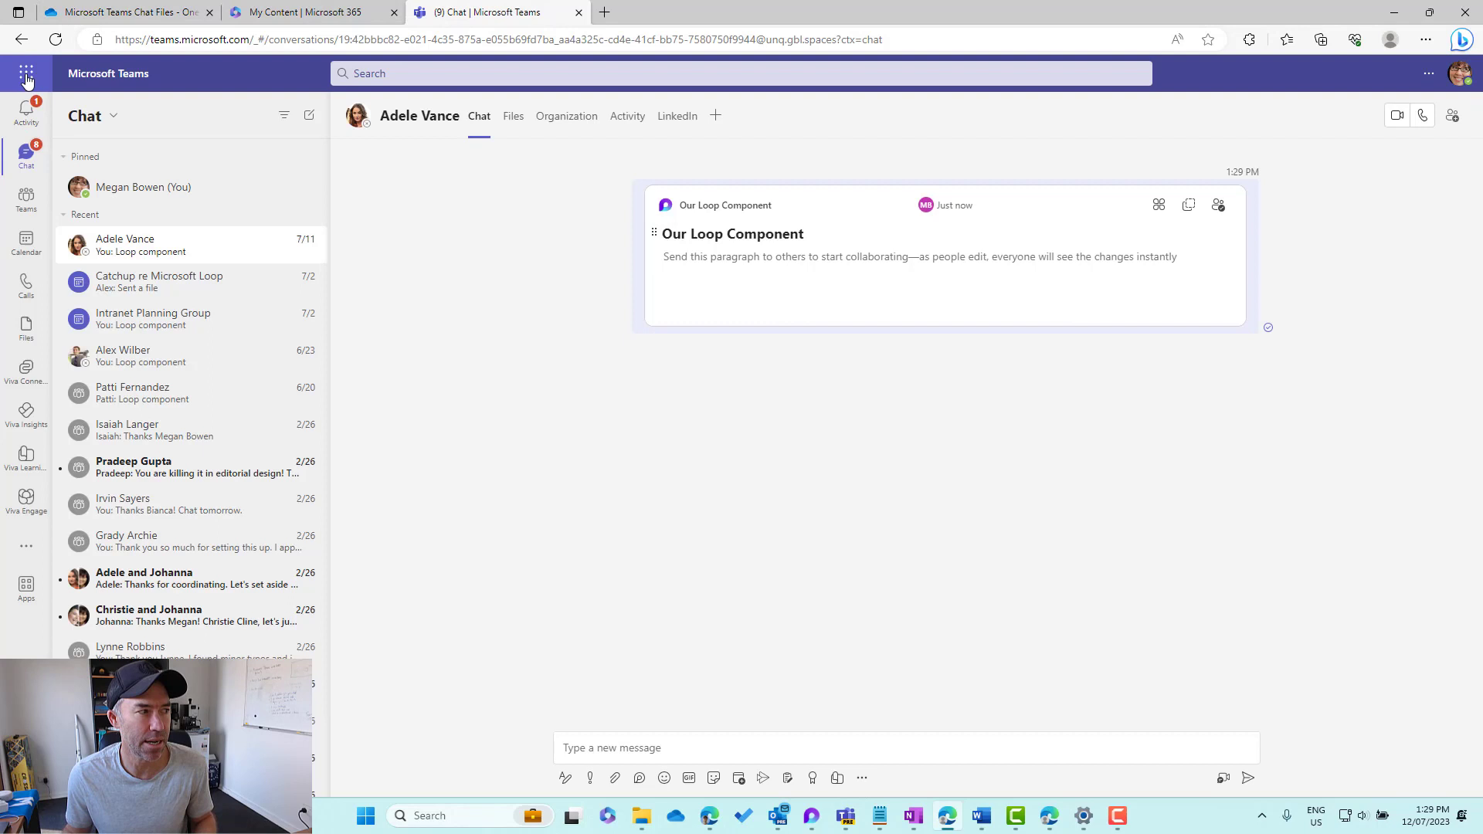
left_click(27, 73)
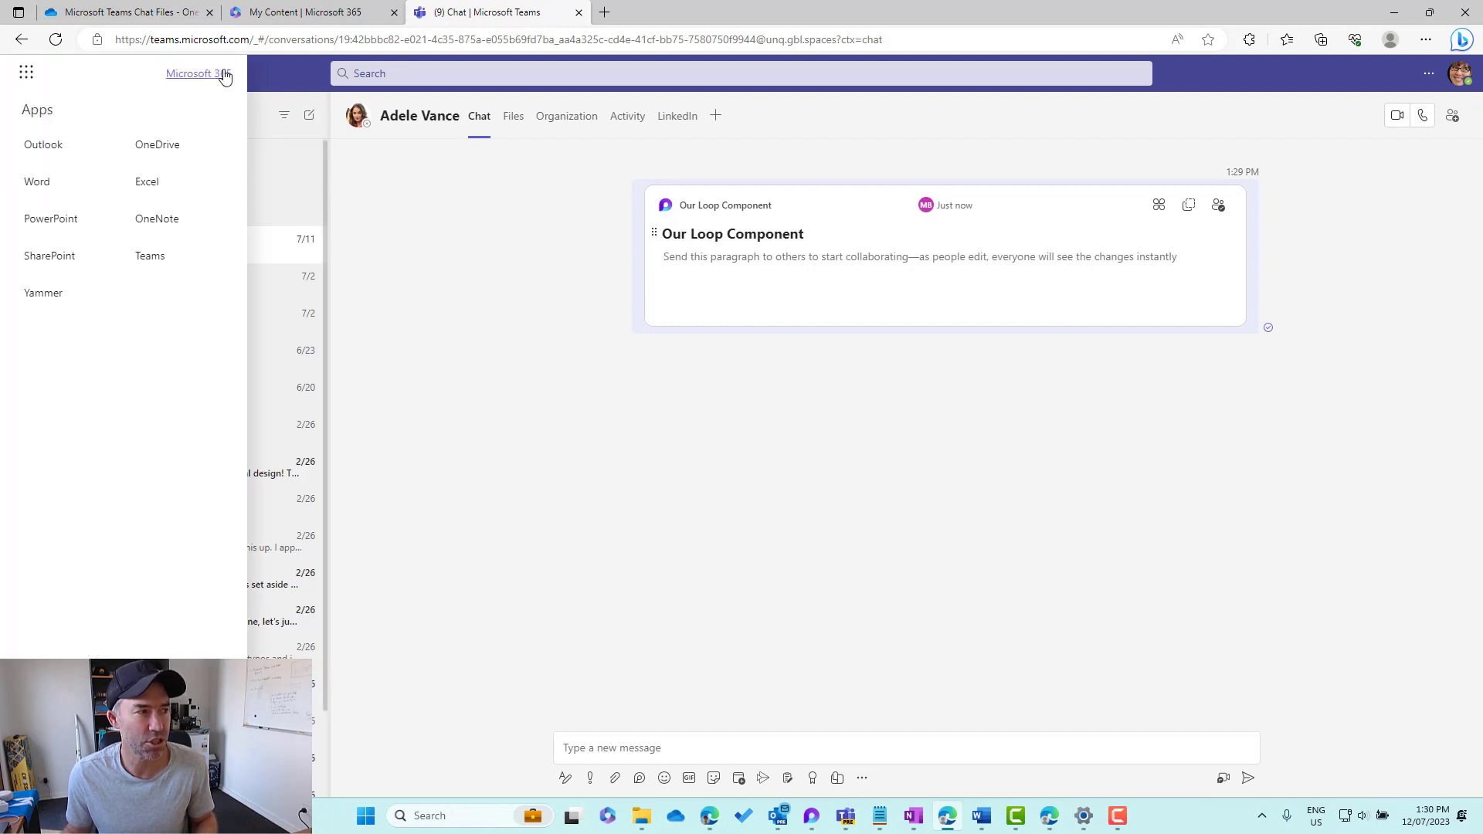
left_click(71, 146)
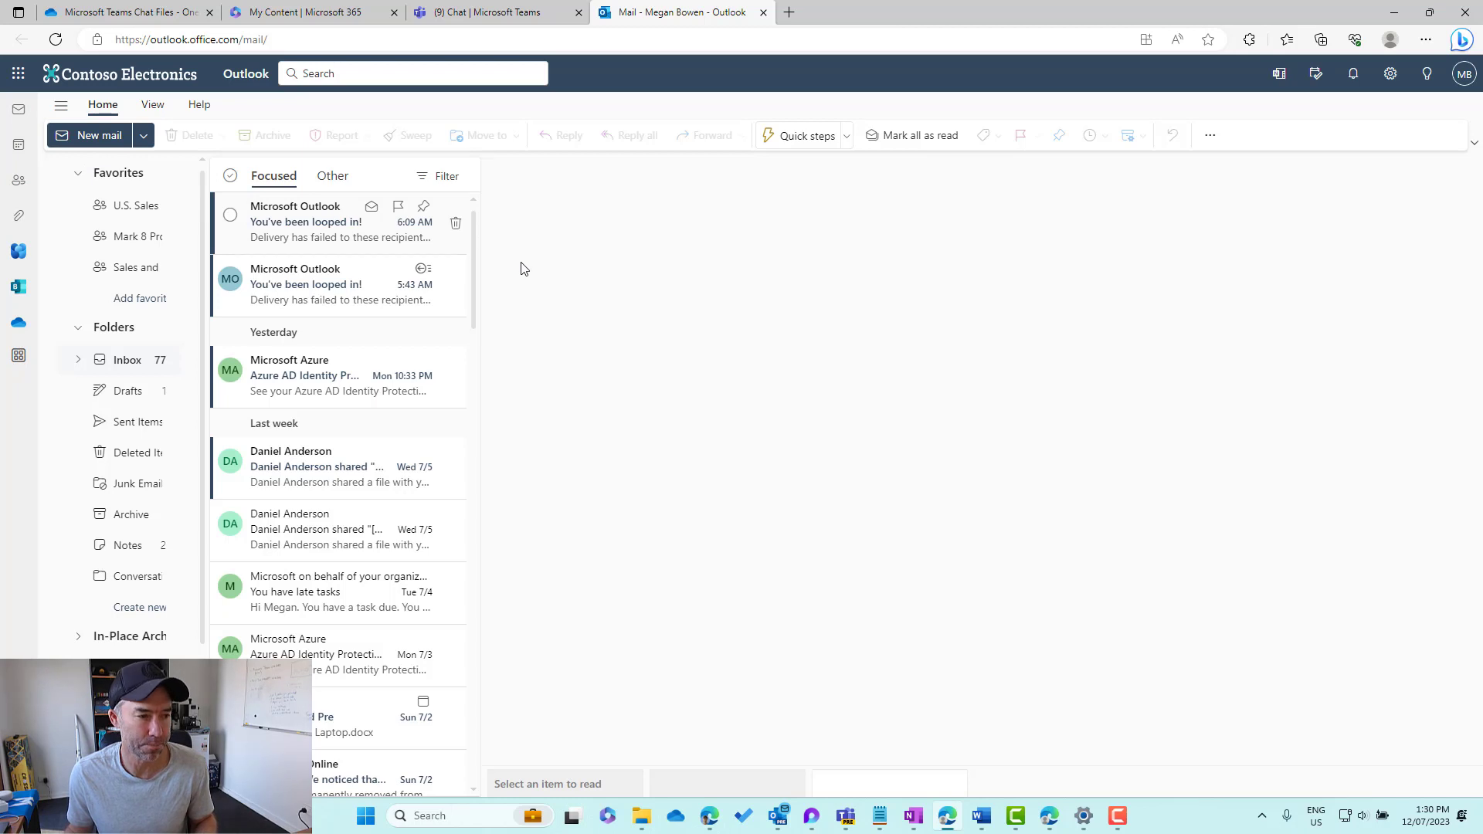
Address a new email to the colleague and insert a Loop voting table titled 'Let's Vote'
type("n")
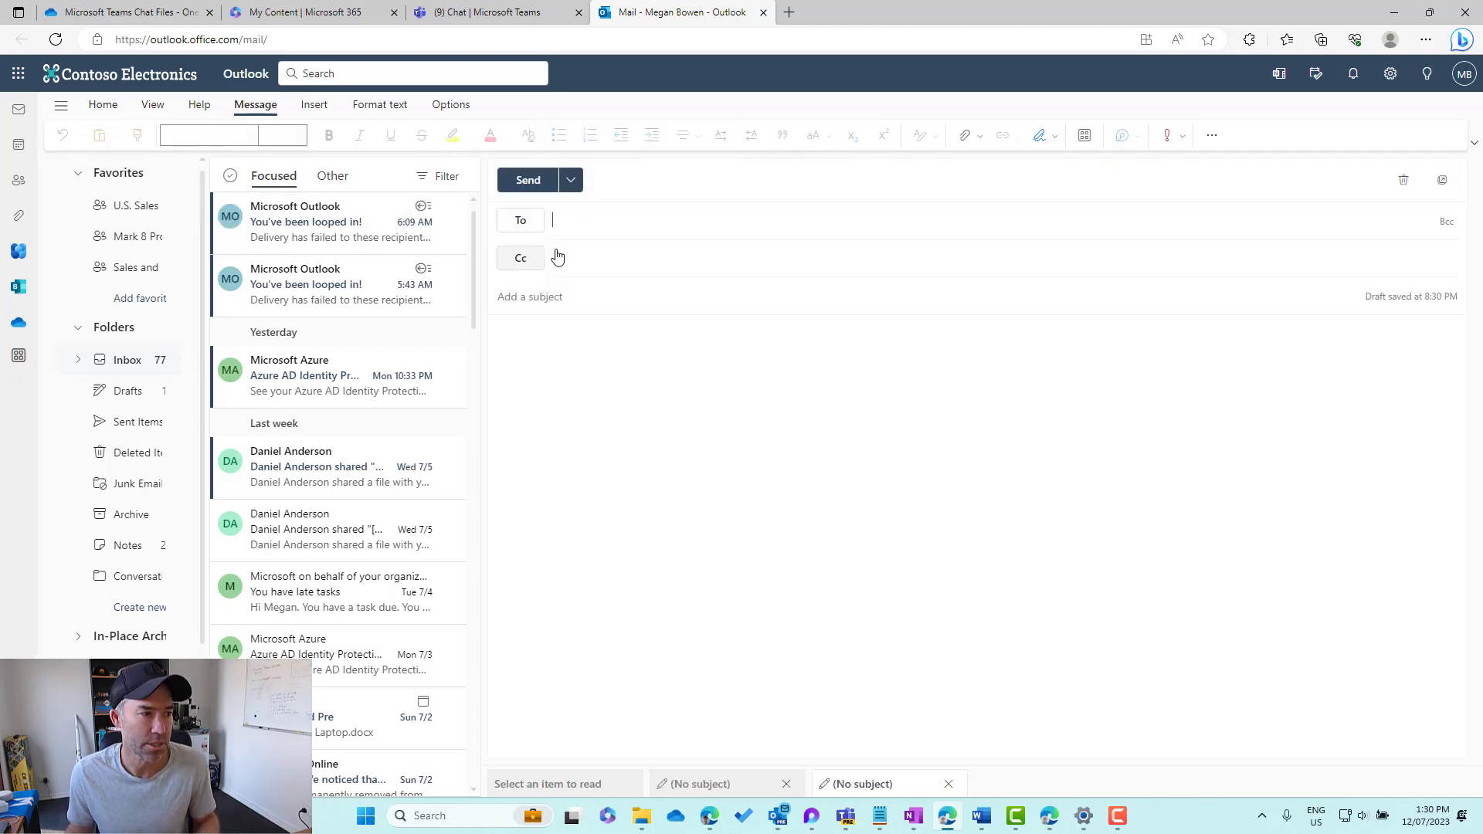
type("adel")
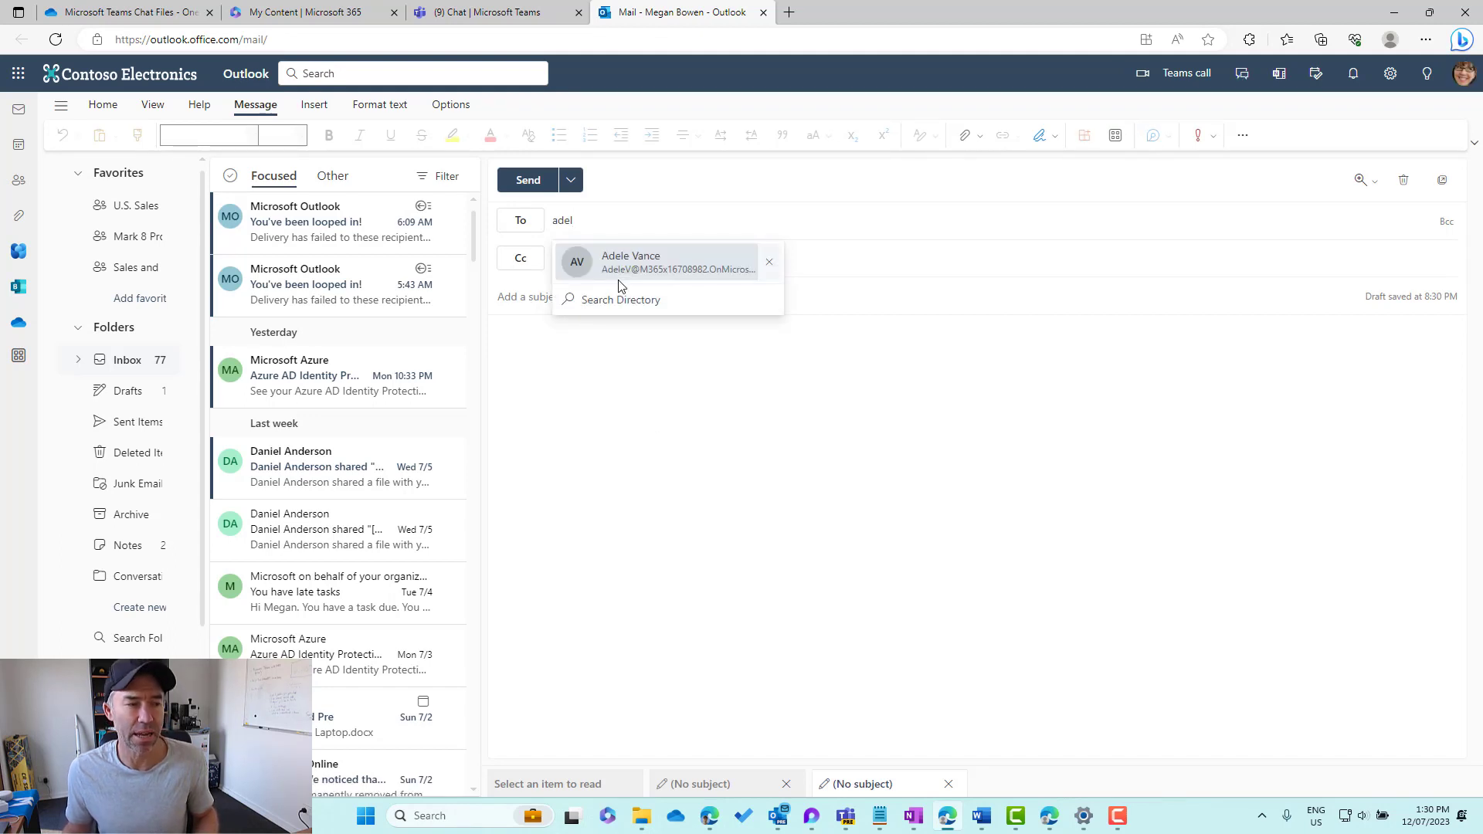
left_click(557, 341)
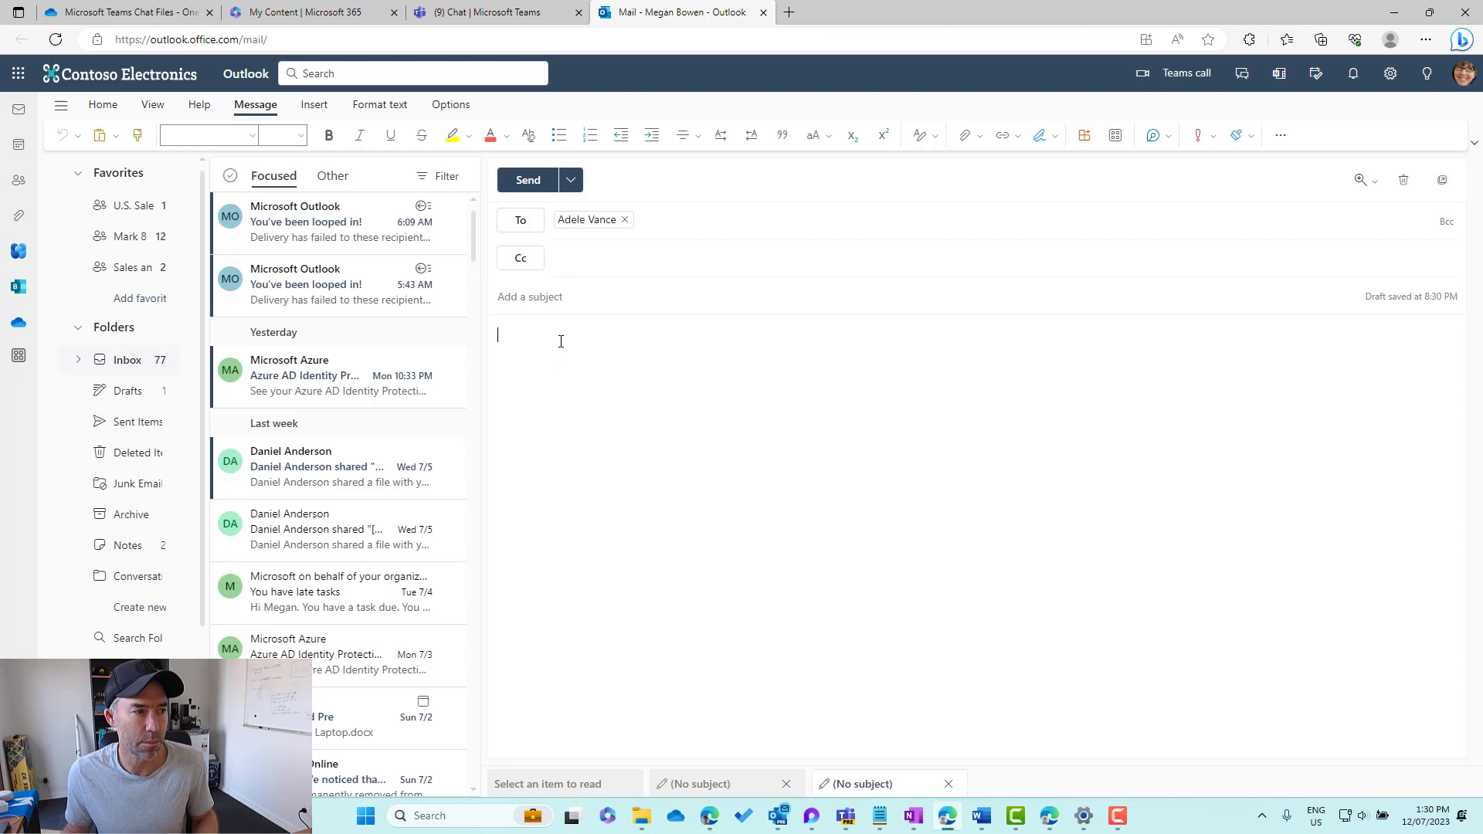
left_click(1160, 140)
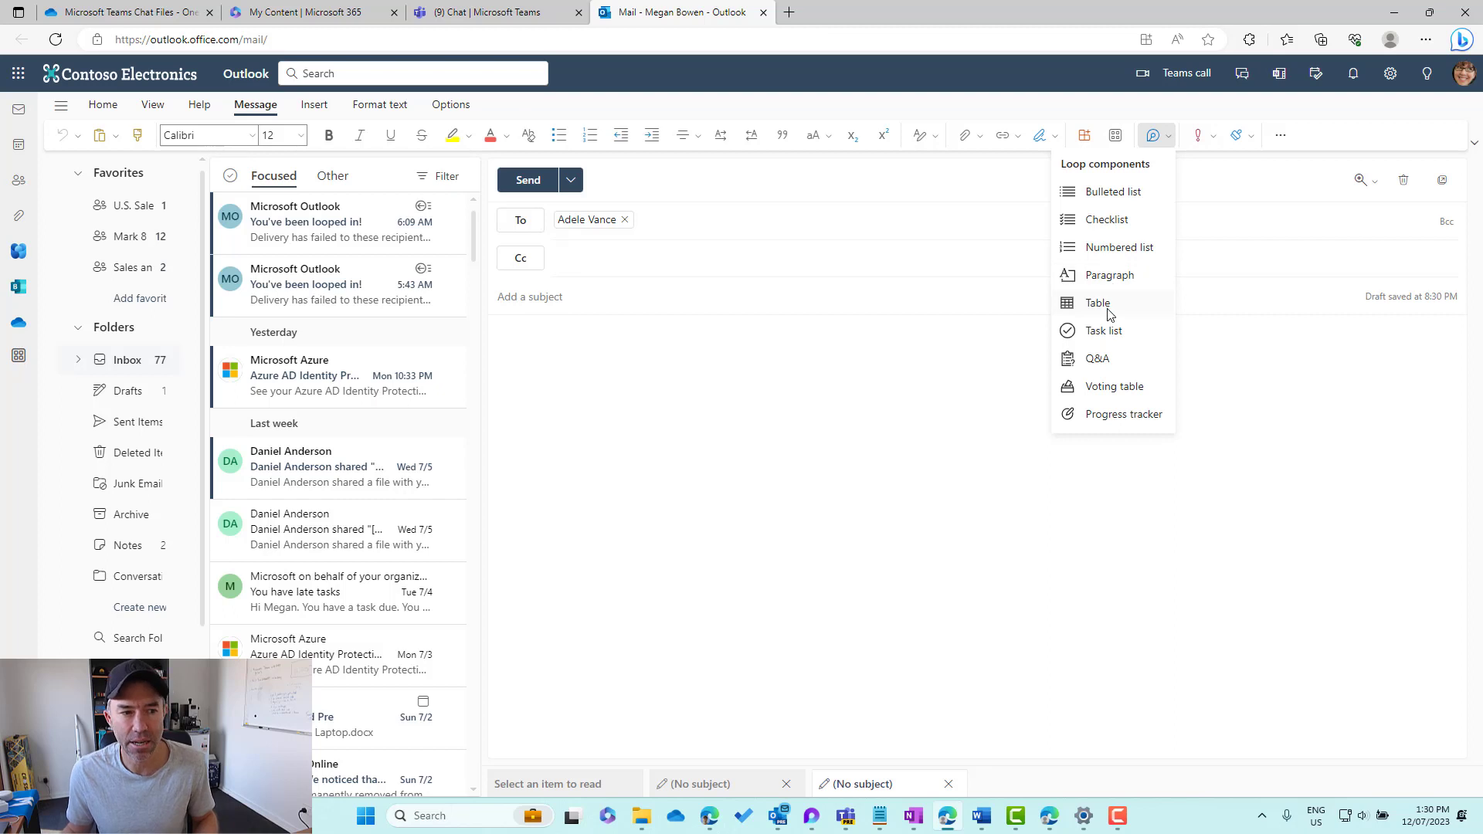
left_click(1109, 387)
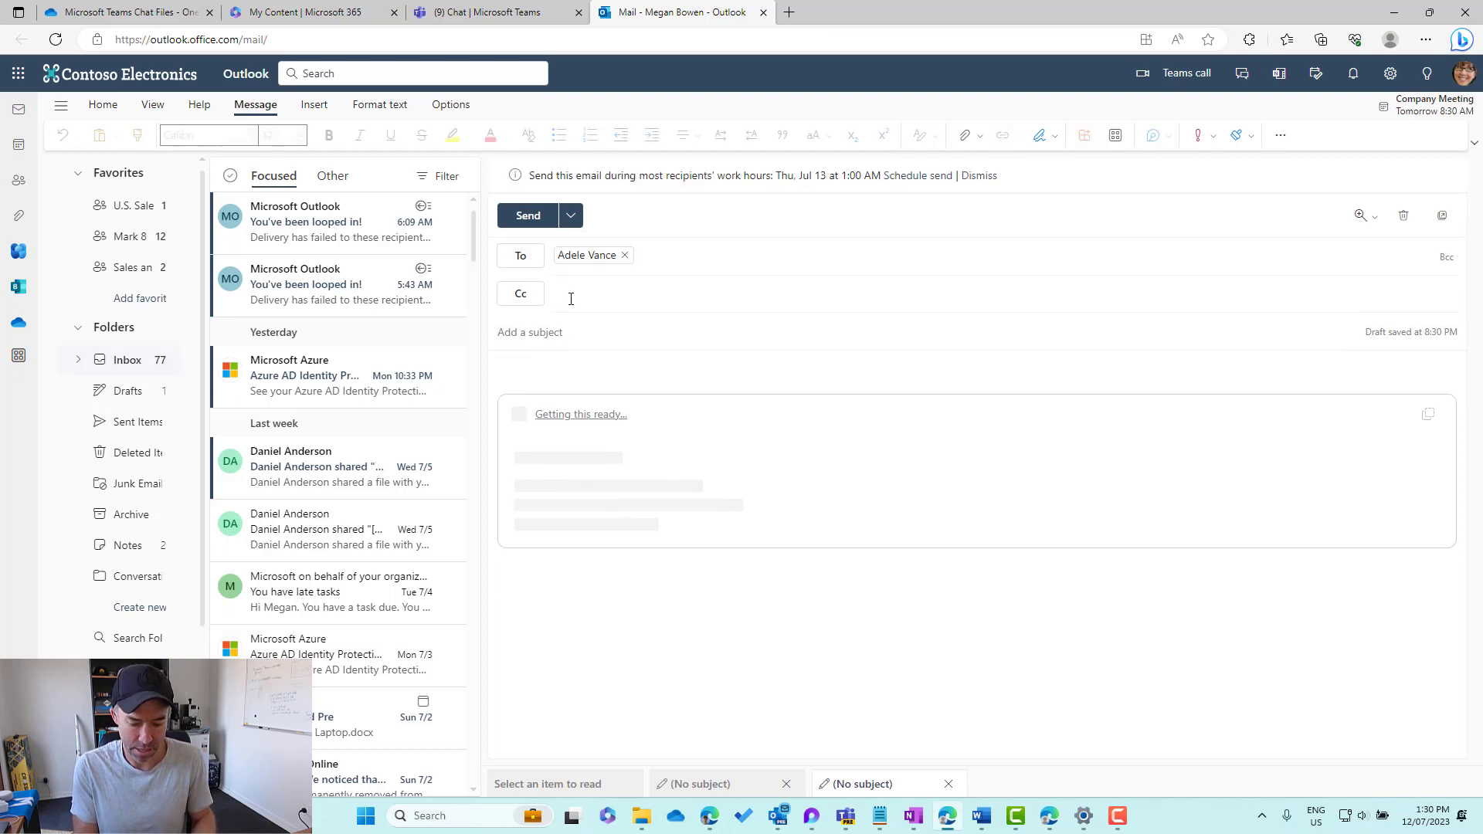
type("Let's Vote")
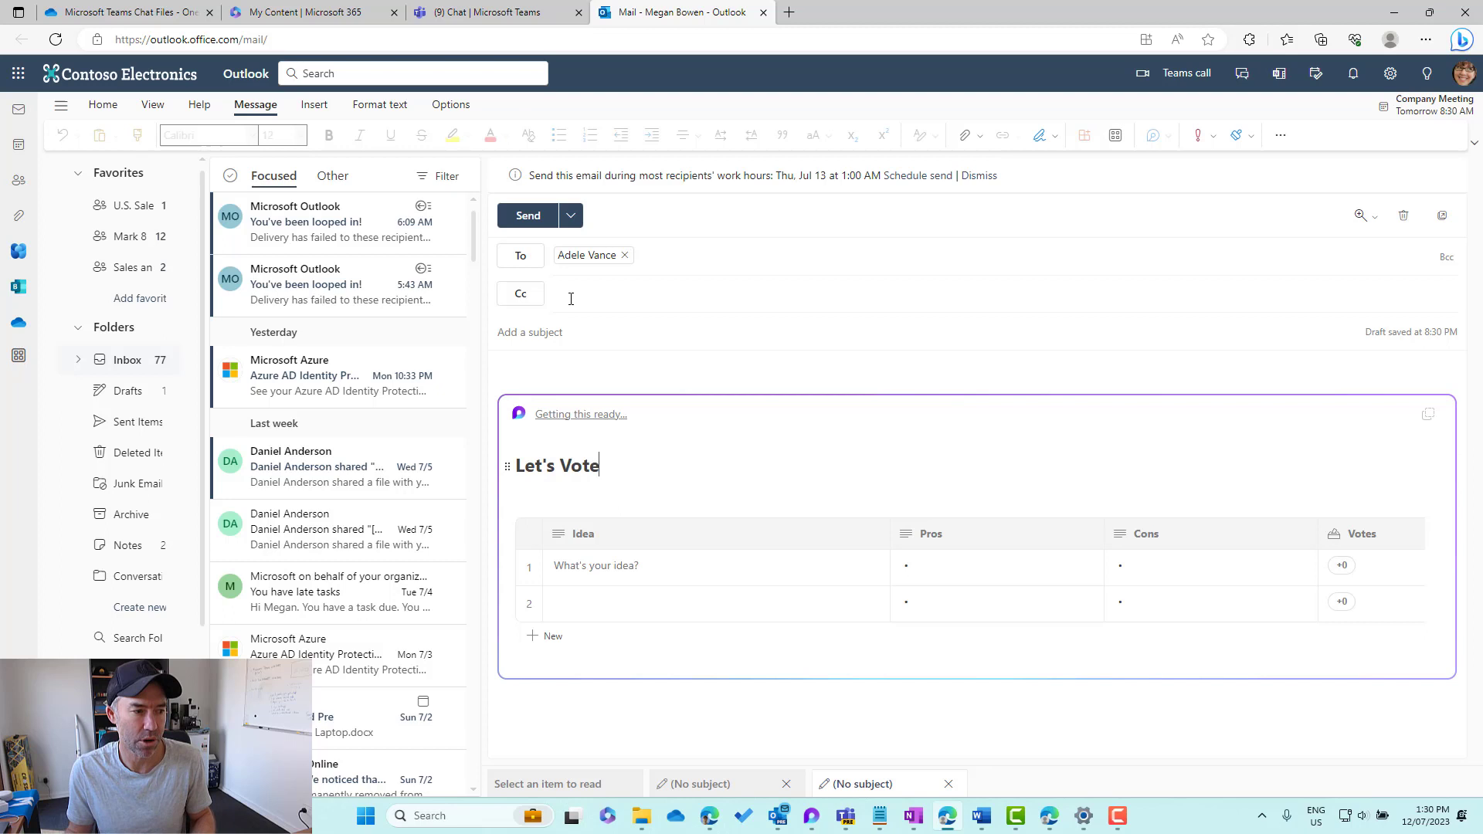
Give the email the subject 'Let's Vote' and send it, confirming the send
left_click(616, 339)
type("Let's Vote")
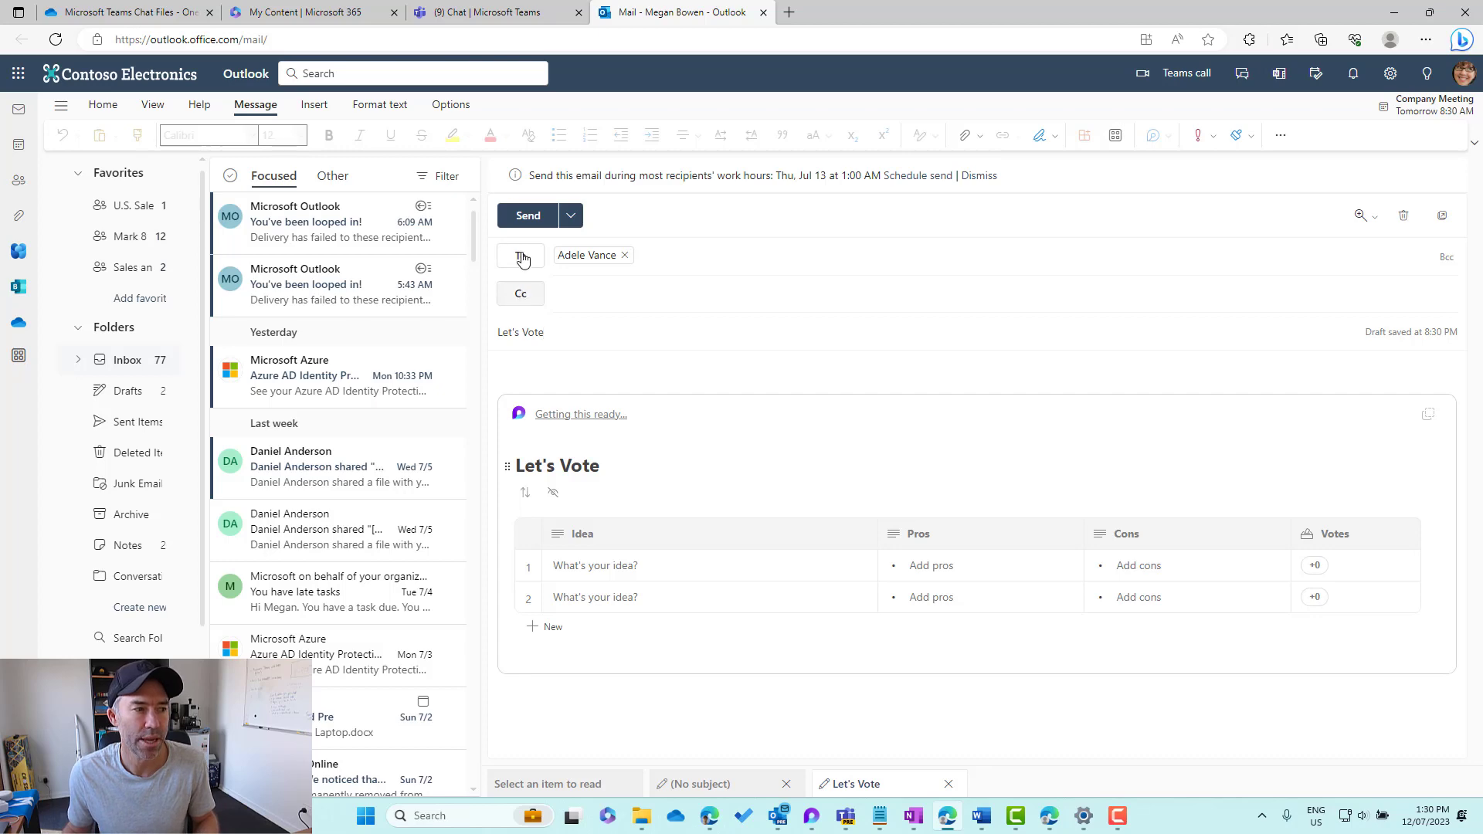
left_click(527, 223)
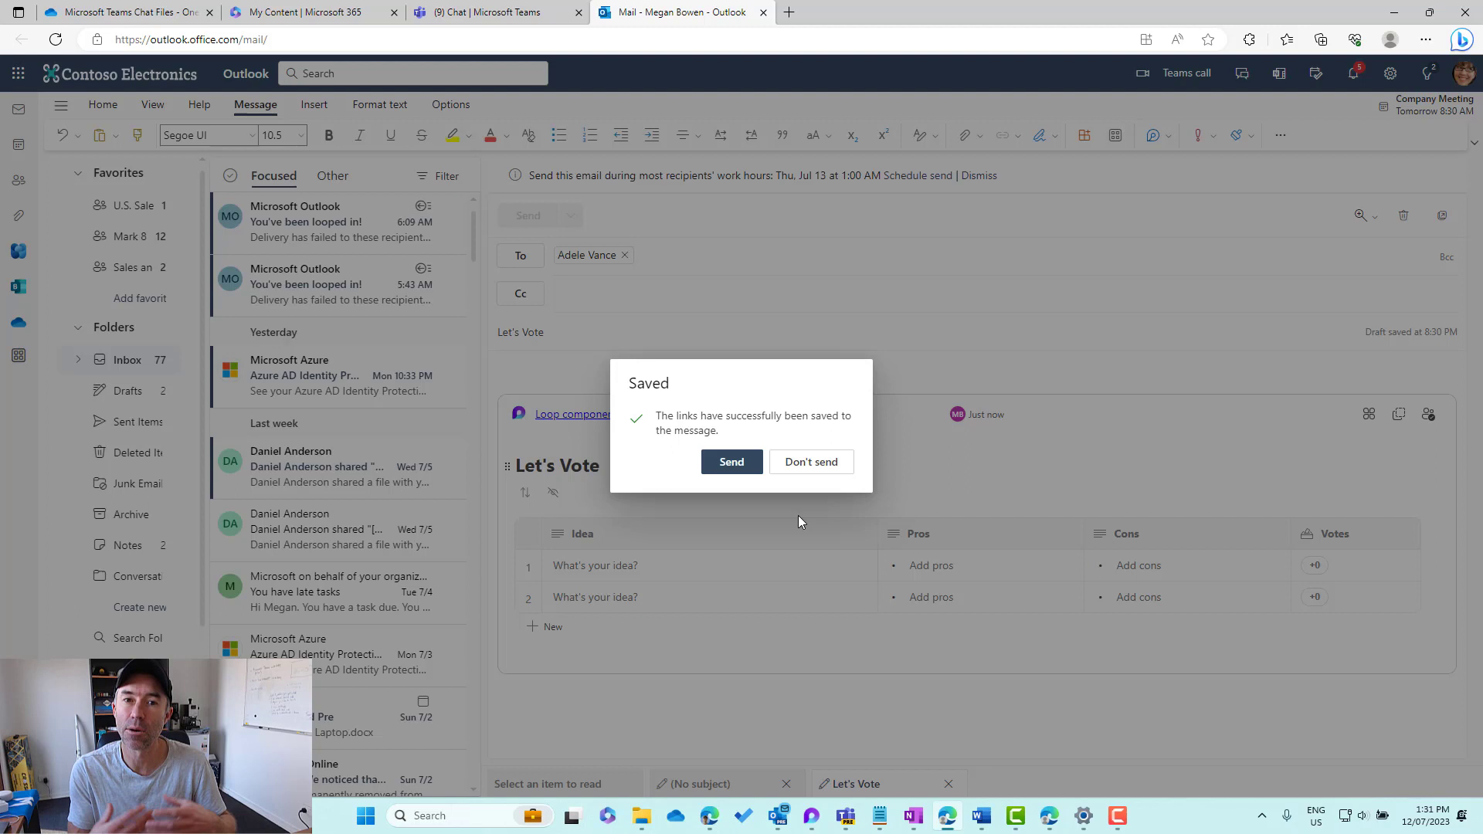
left_click(735, 473)
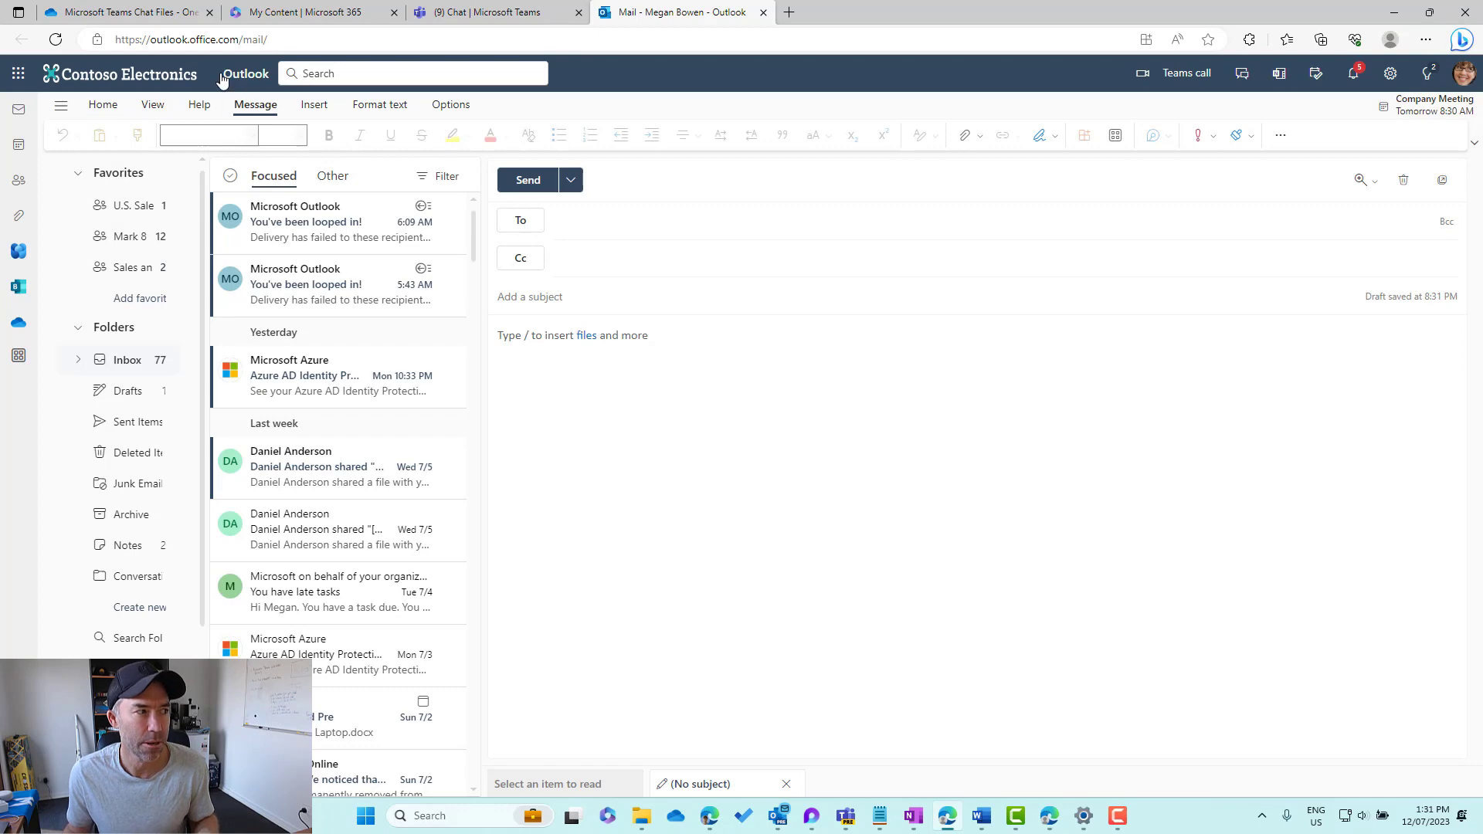
left_click(154, 19)
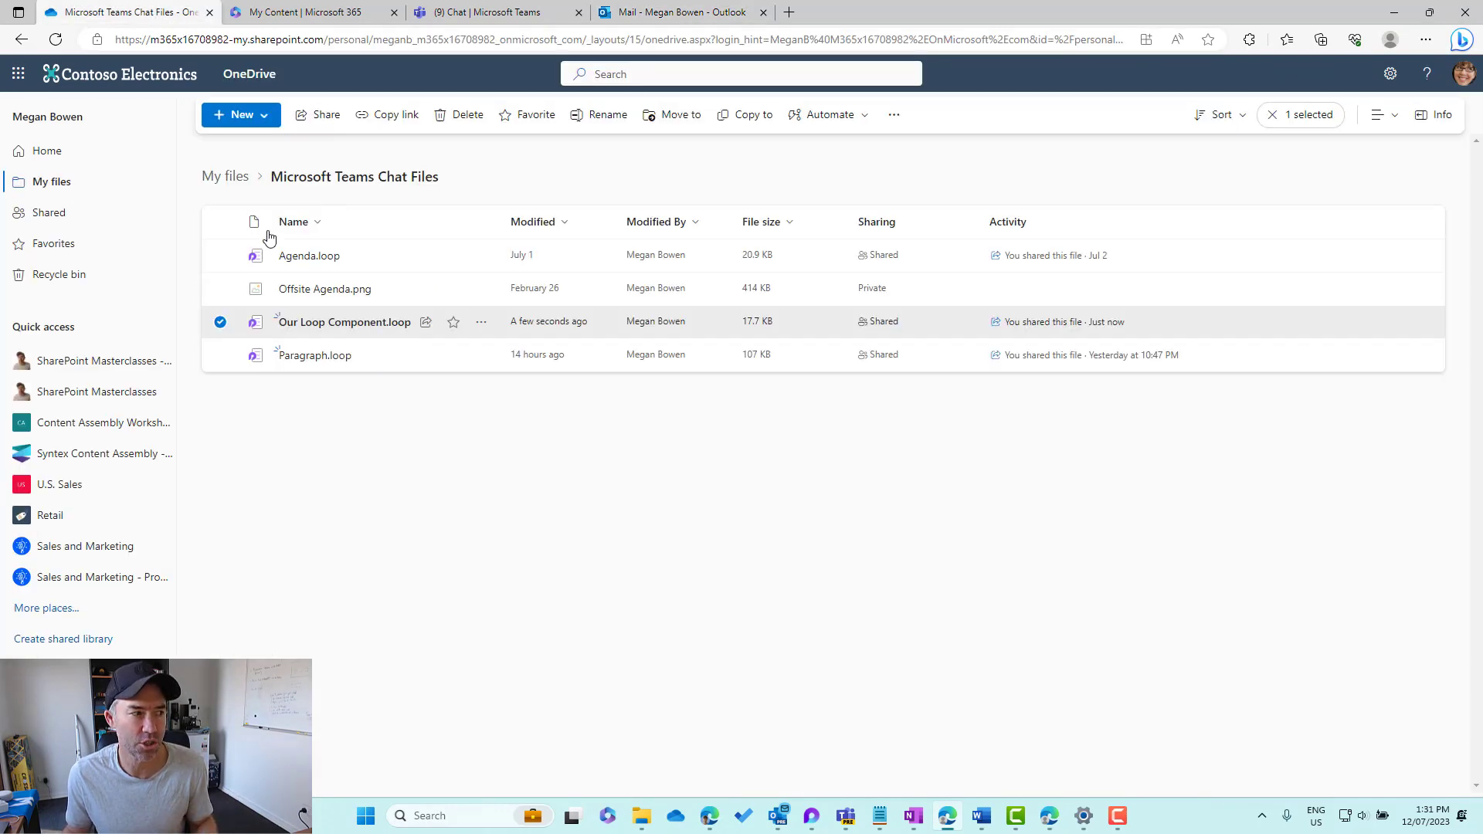
Refresh the Attachments folder to confirm Loop component.loop is there, then return to My files
left_click(229, 181)
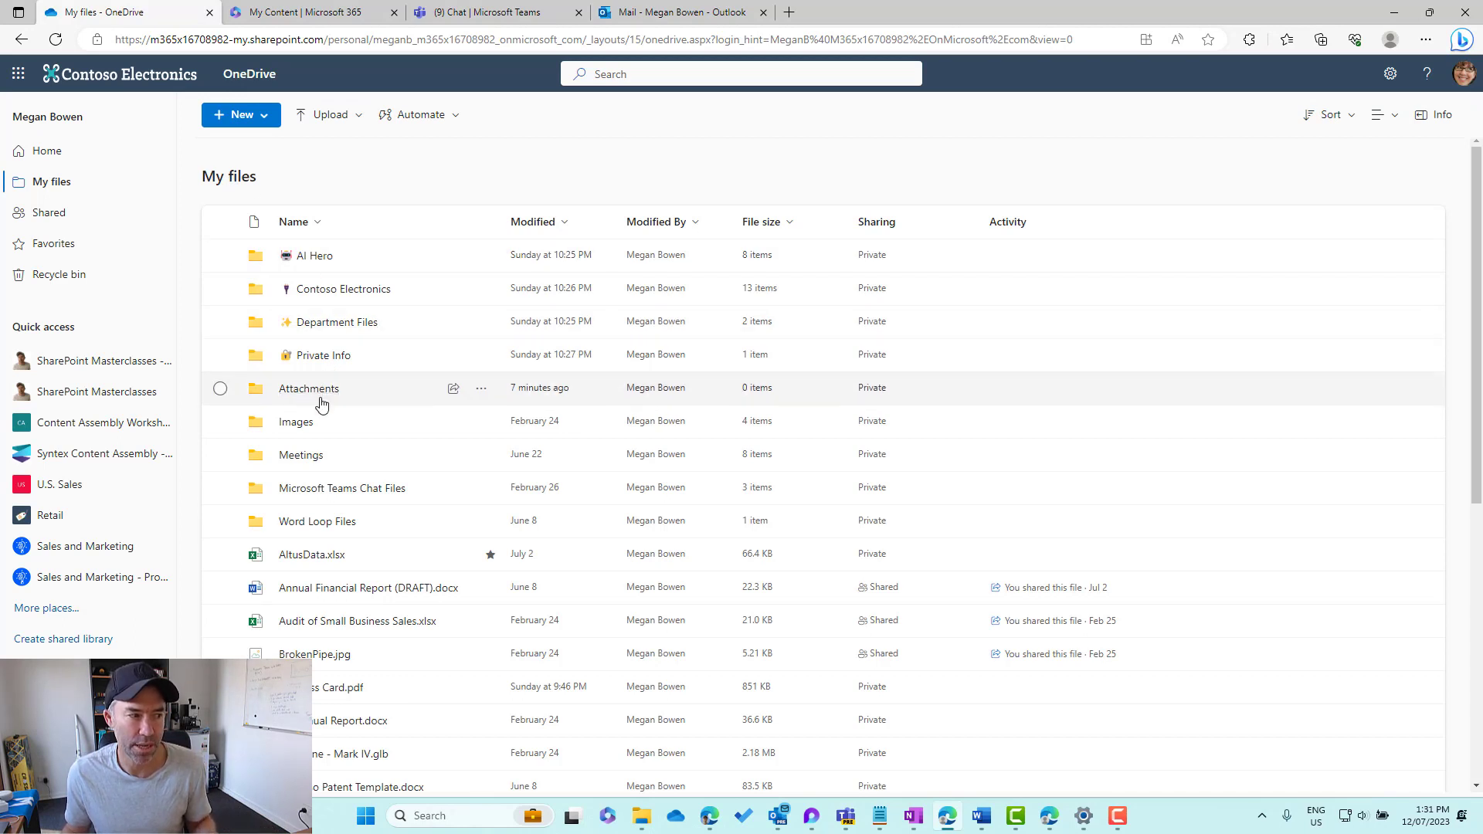
left_click(297, 389)
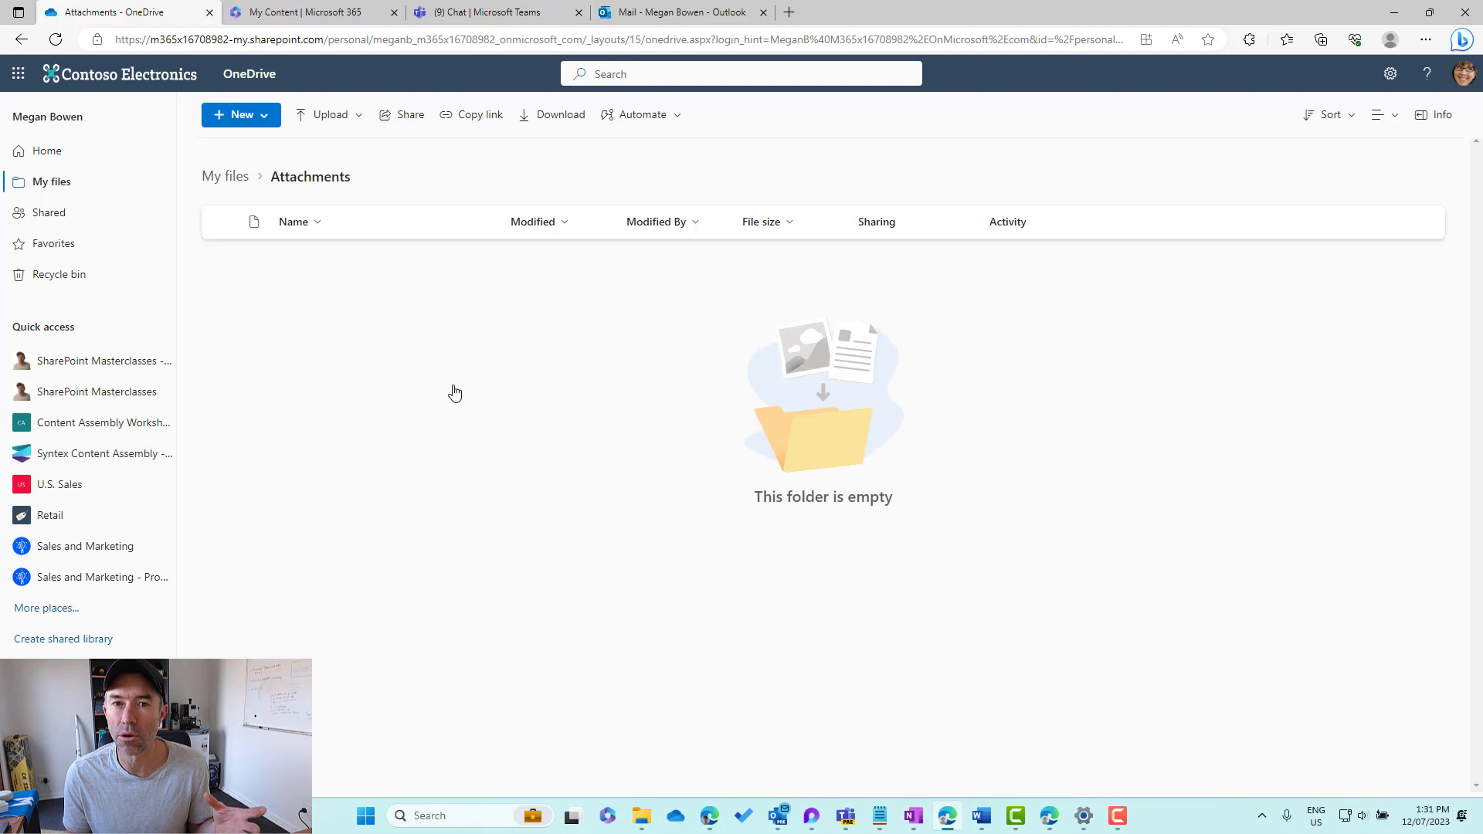
left_click(55, 40)
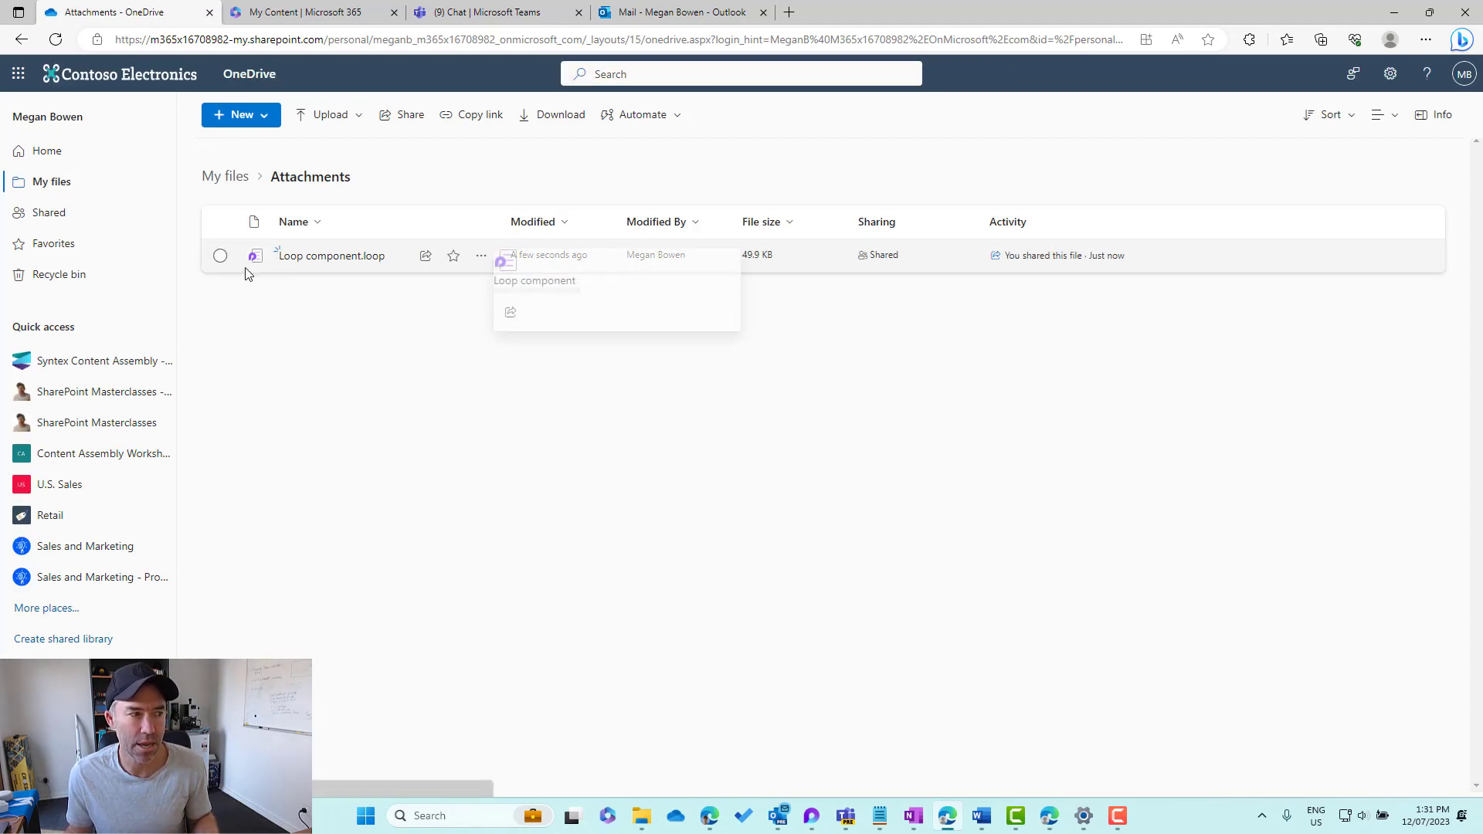
left_click(220, 256)
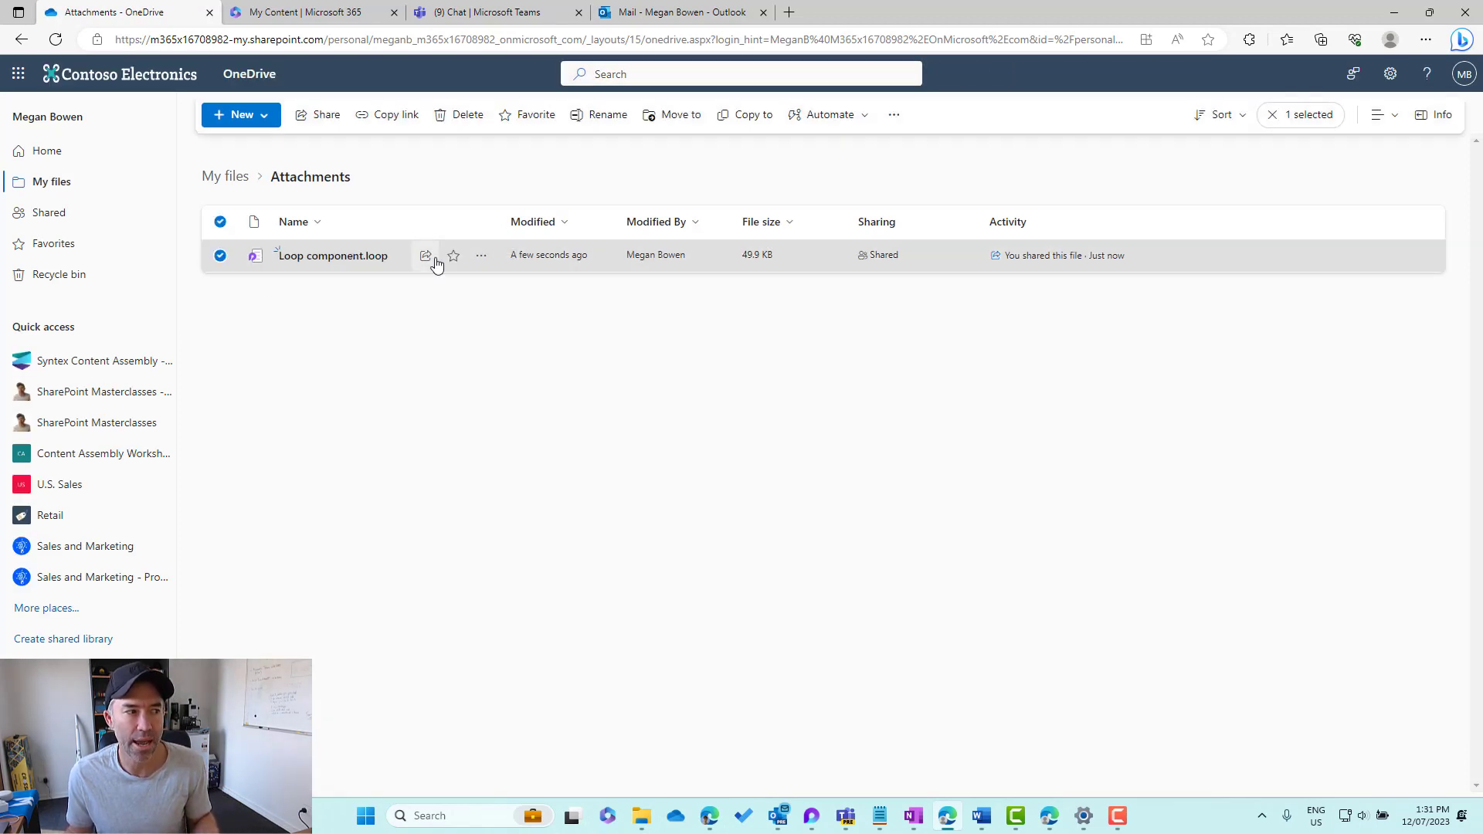
mouse_move(432, 262)
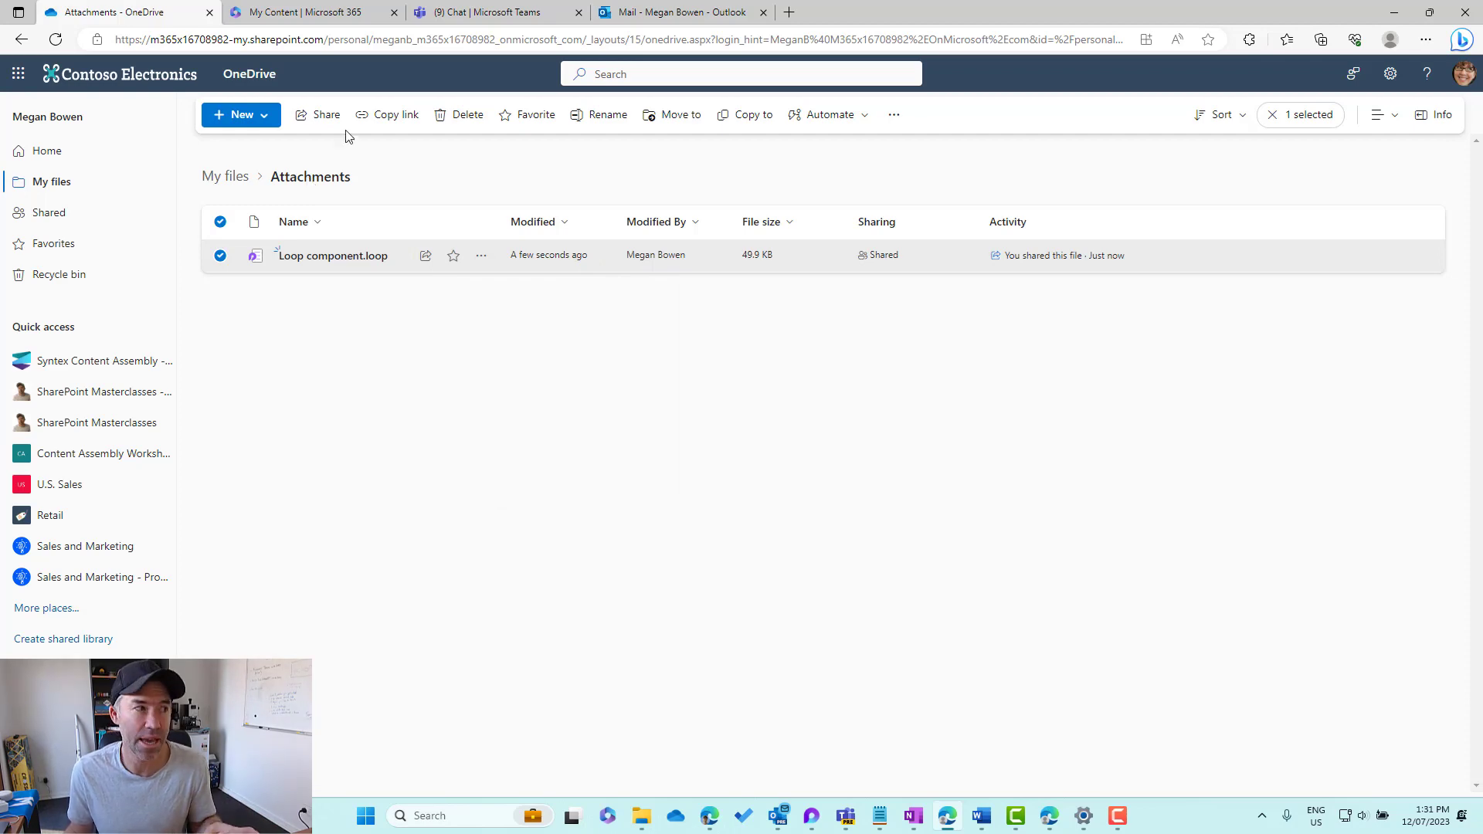
left_click(228, 182)
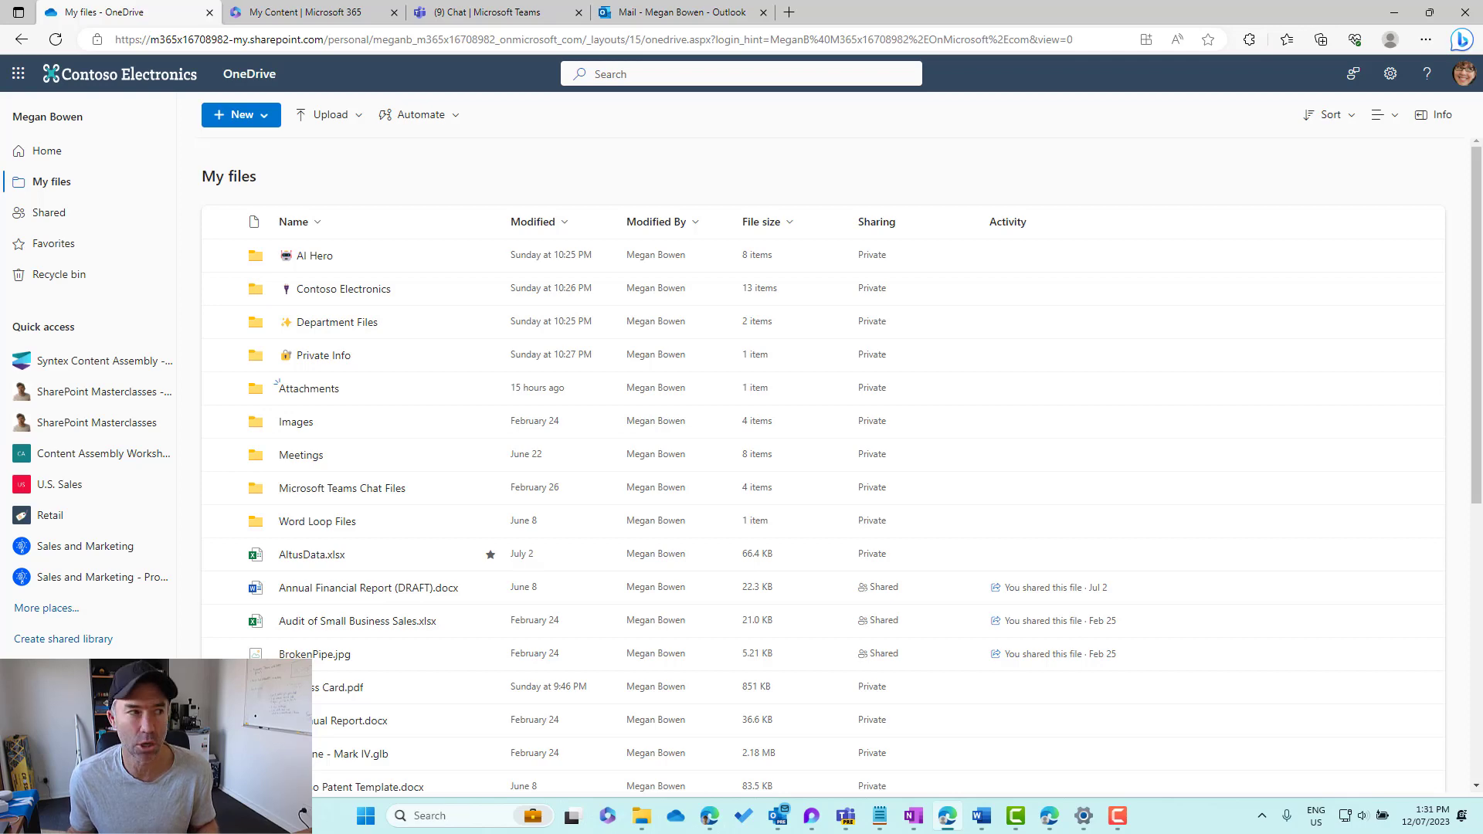
Open the Let's Vote email in Sent Items and copy its Loop component
left_click(624, 15)
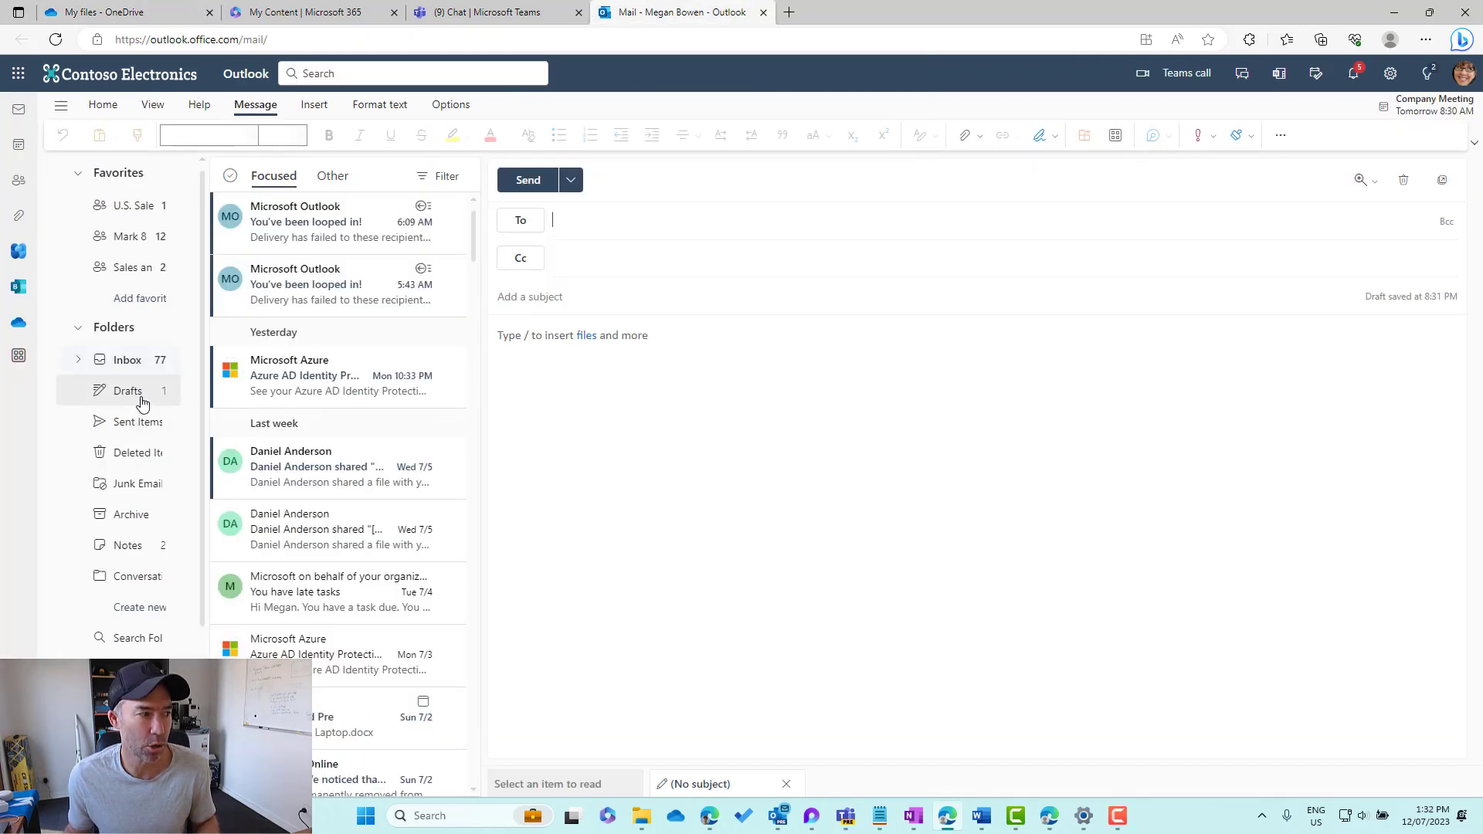
left_click(149, 423)
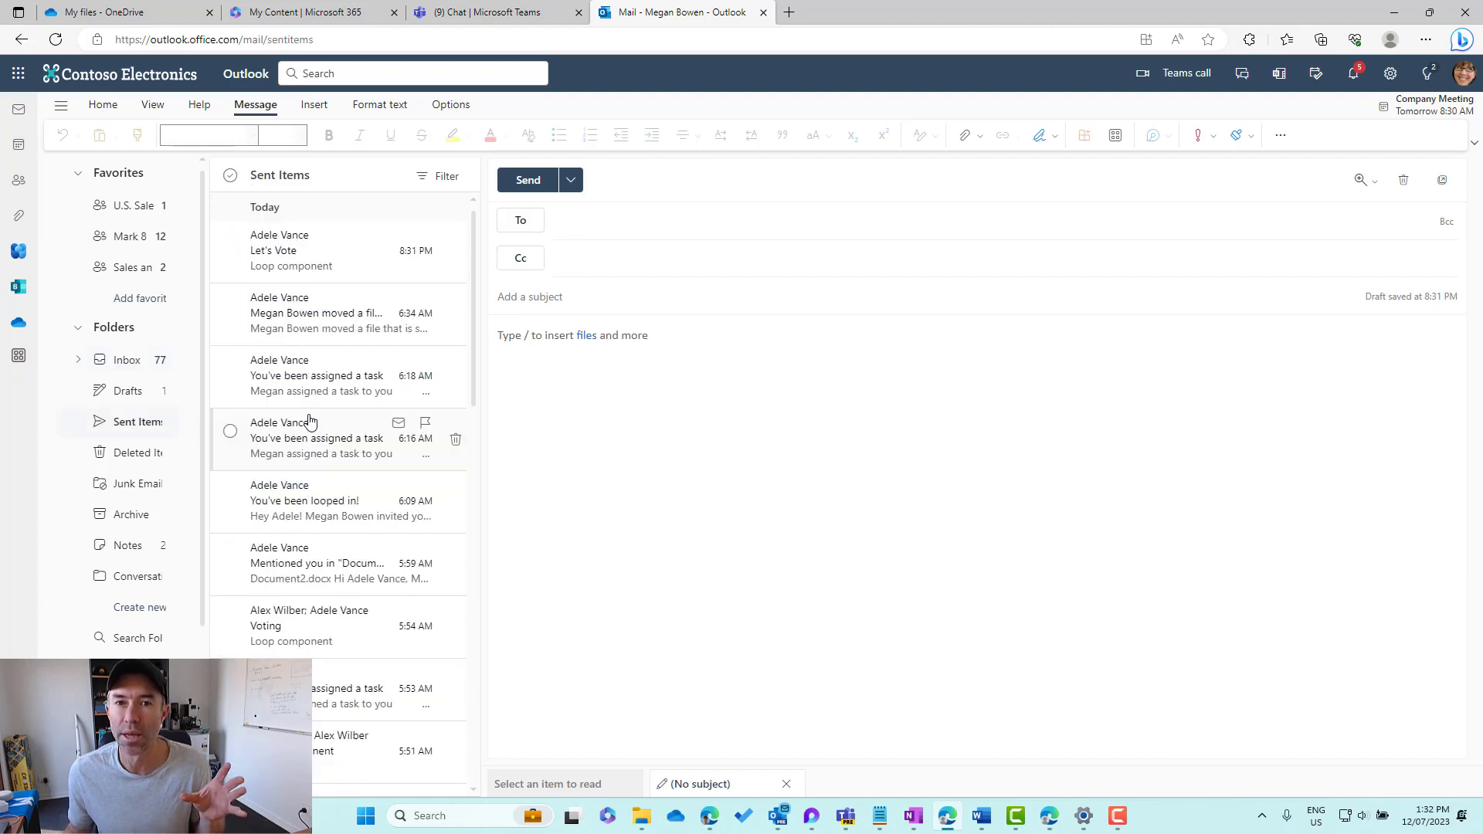
left_click(285, 265)
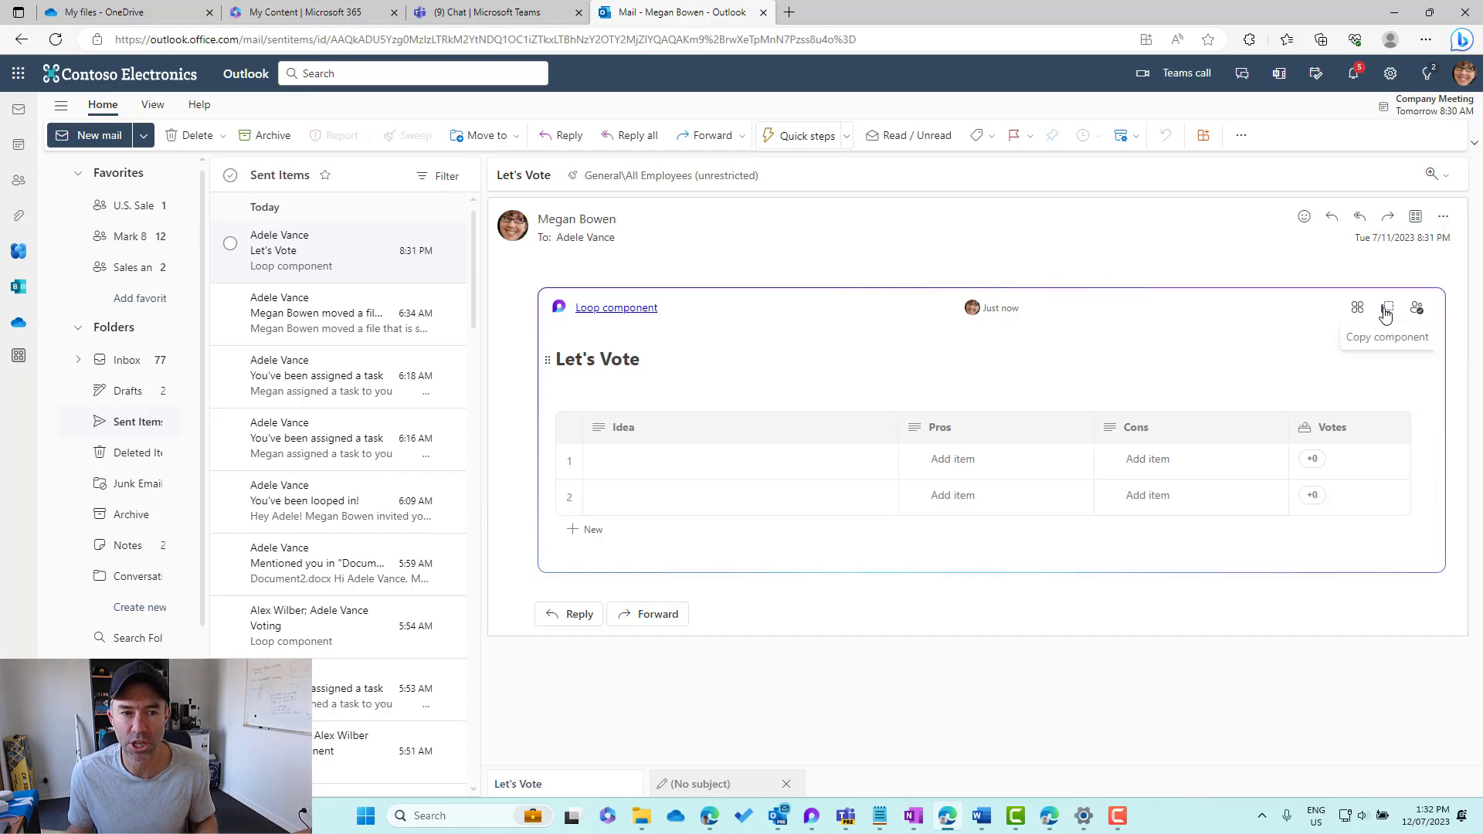
left_click(1386, 310)
Paste the copied Let's Vote Loop component into the Teams chat message box
left_click(471, 14)
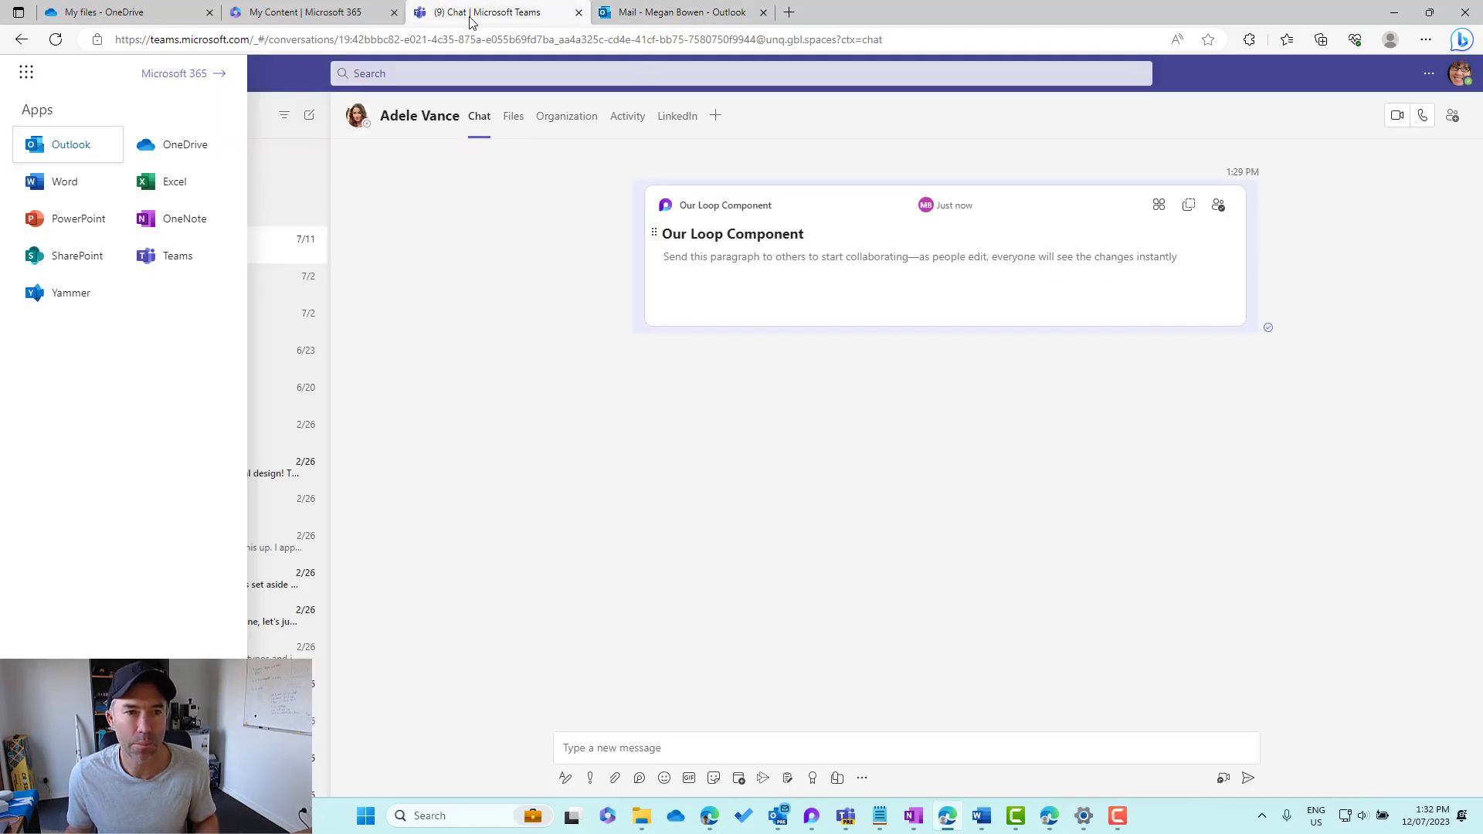
left_click(647, 746)
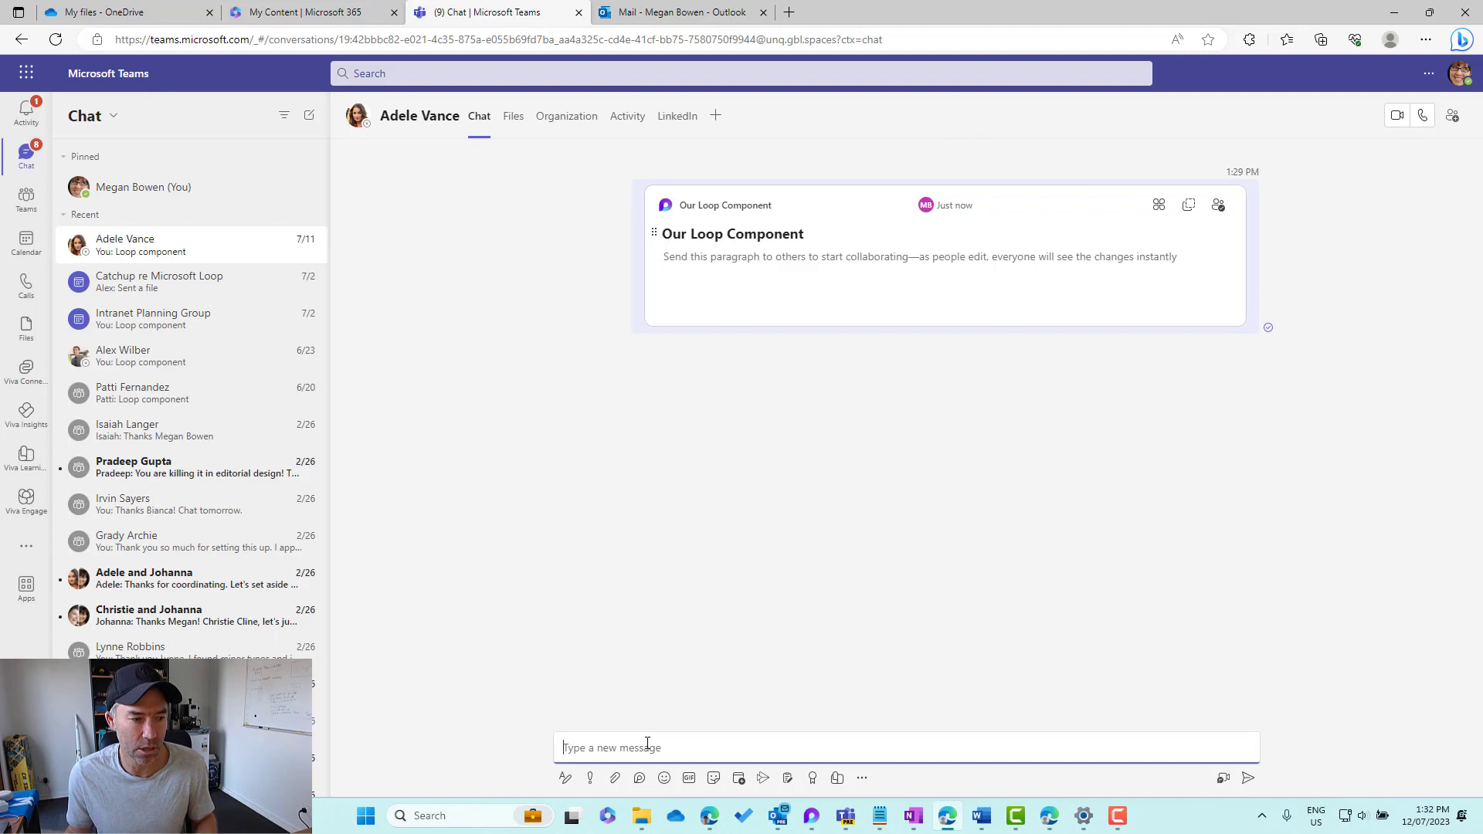
key("ctrl+v")
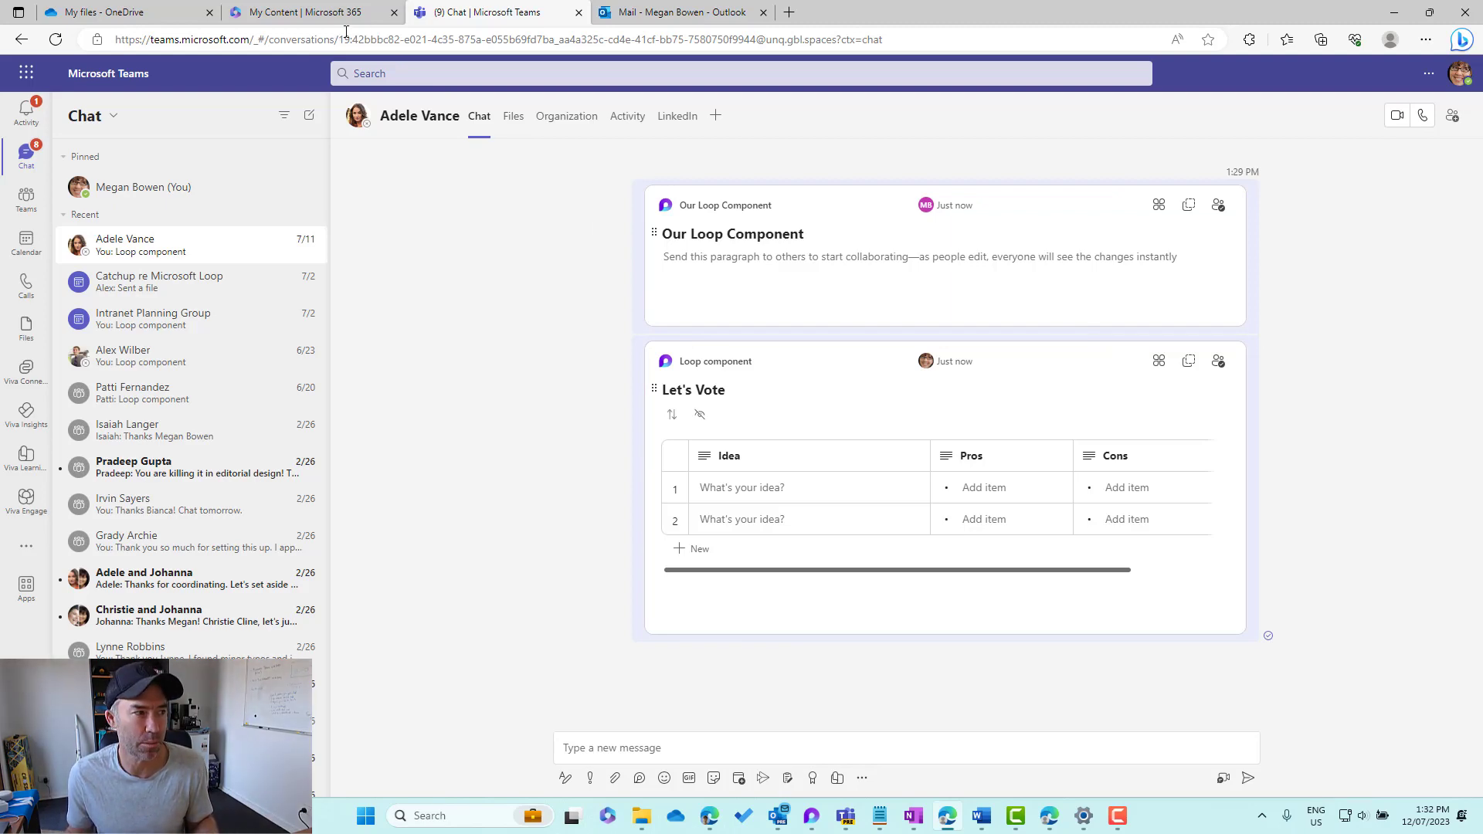
Move Loop component.loop from Attachments to Syntex Content Assembly > Invoices without keeping sharing
left_click(117, 12)
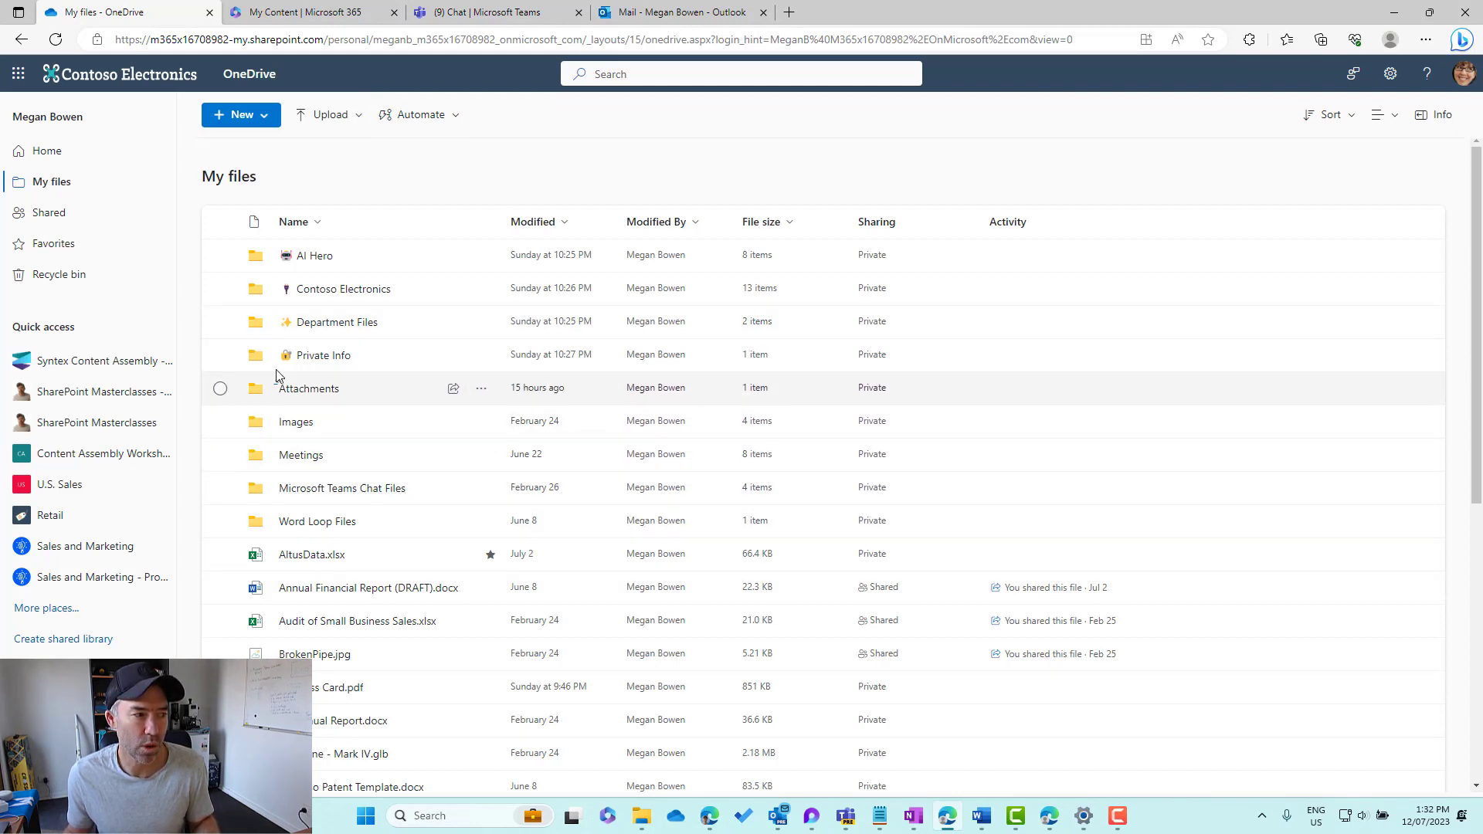
left_click(324, 389)
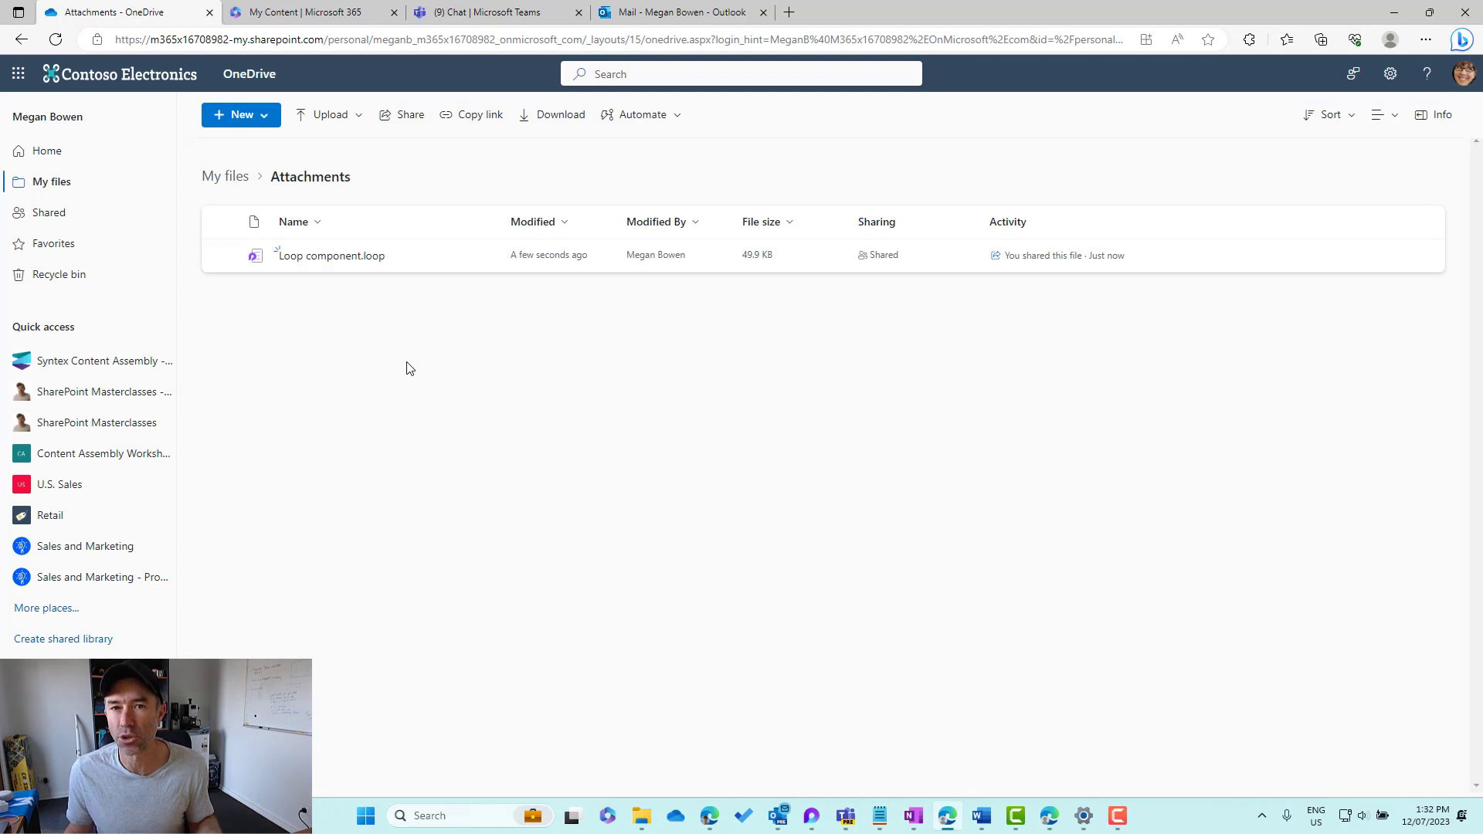
left_click(480, 260)
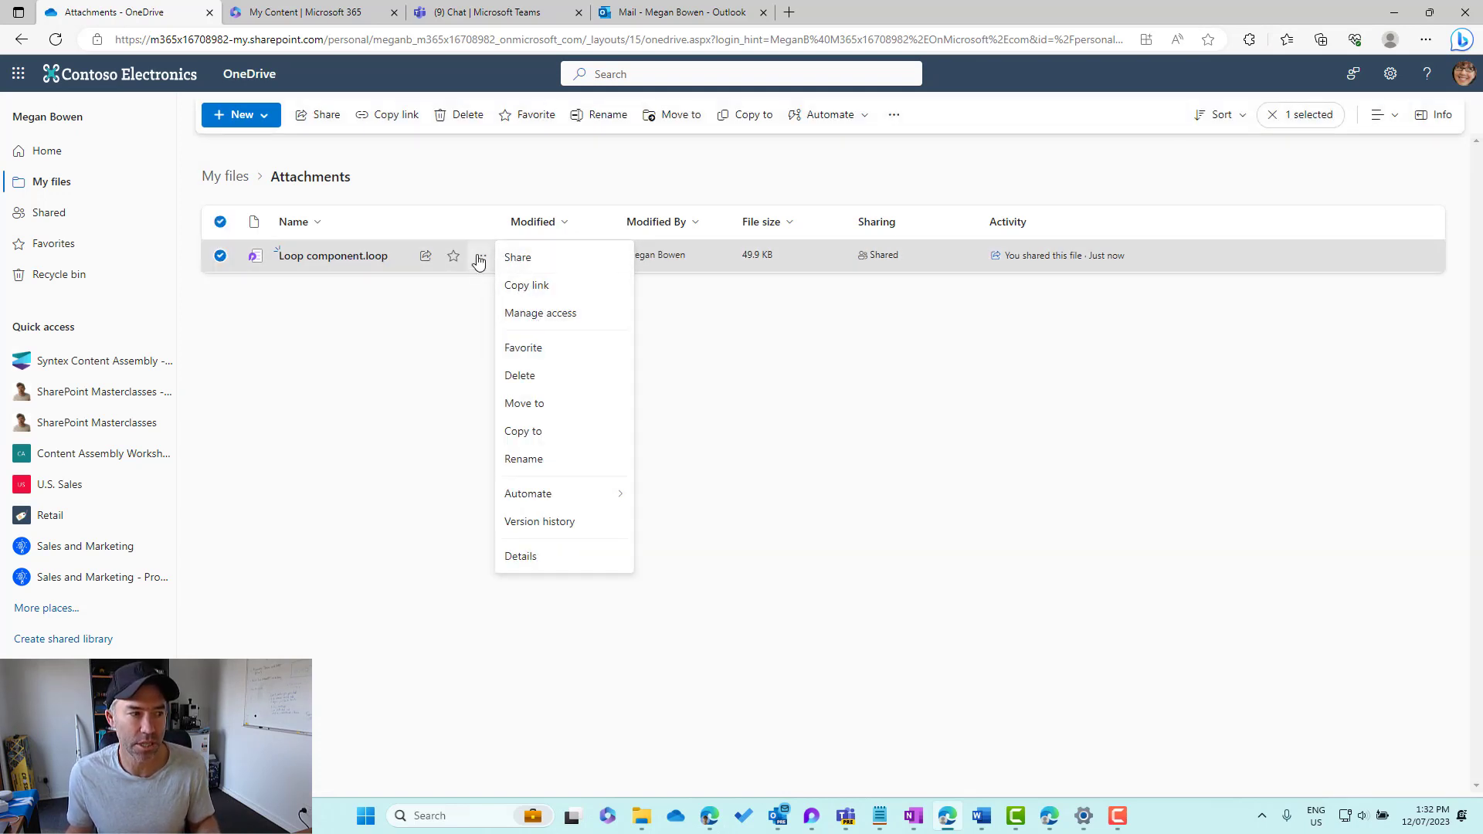
left_click(549, 405)
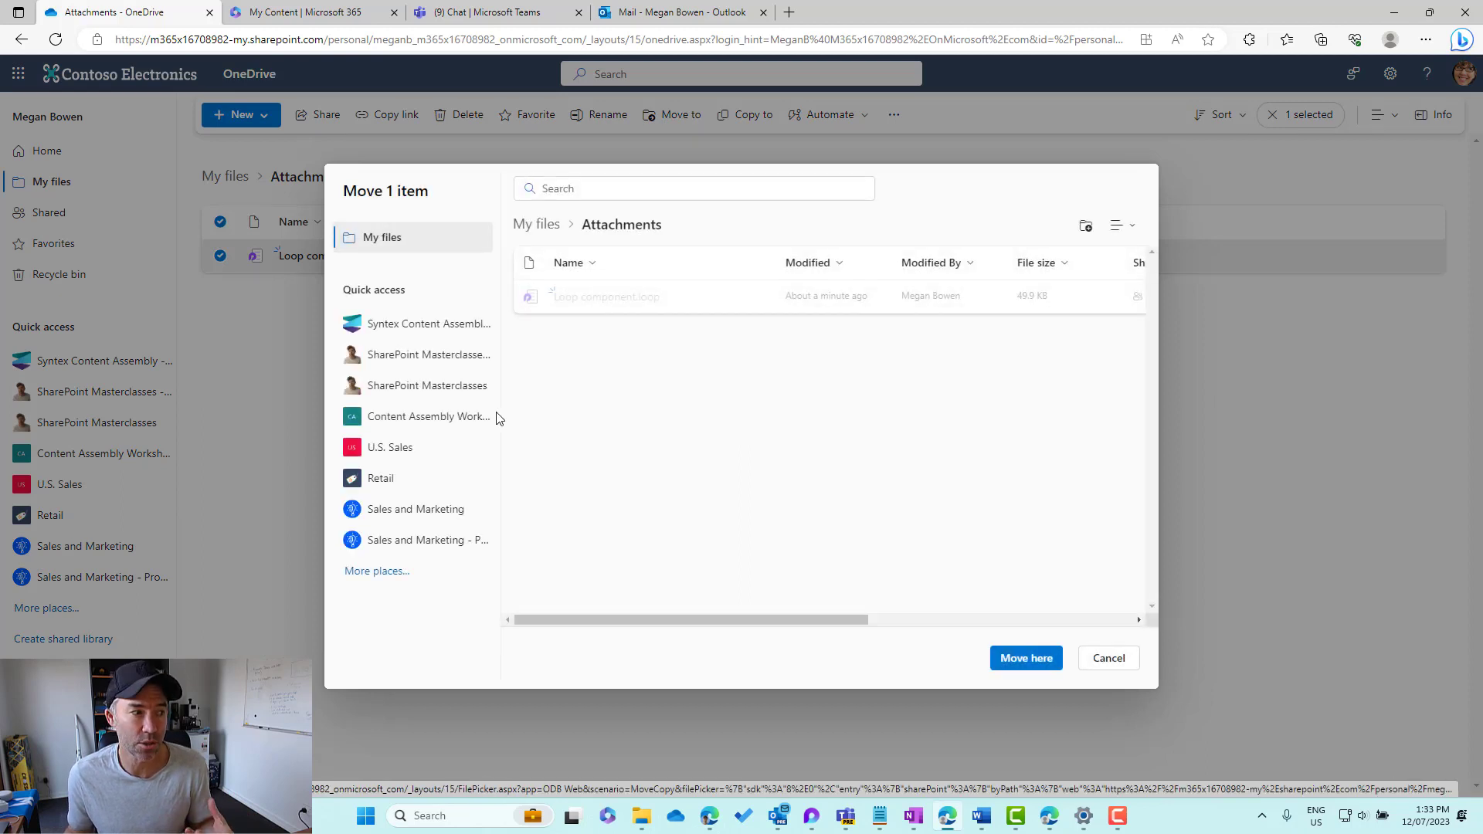
left_click(440, 324)
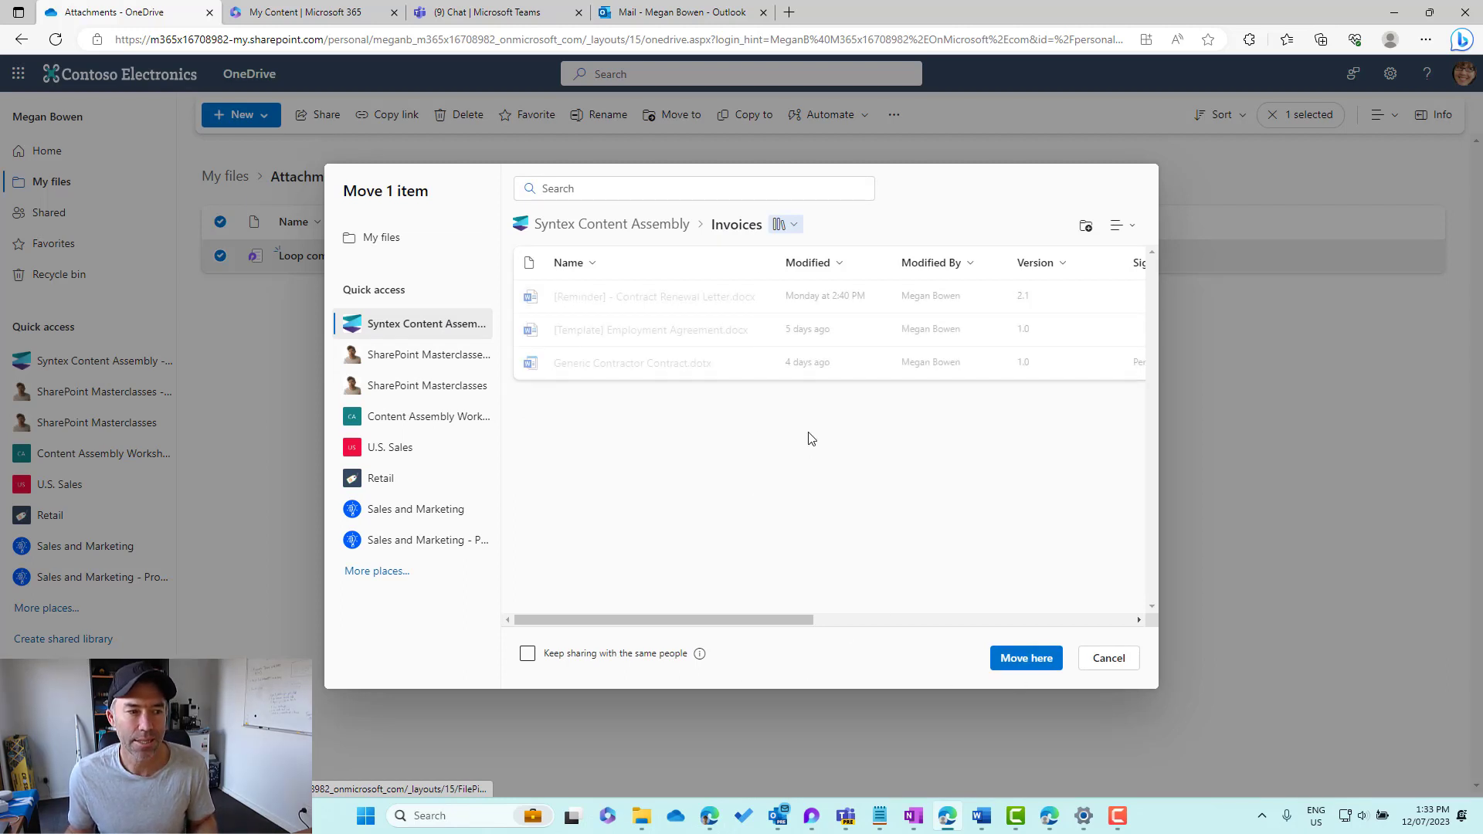
left_click(533, 657)
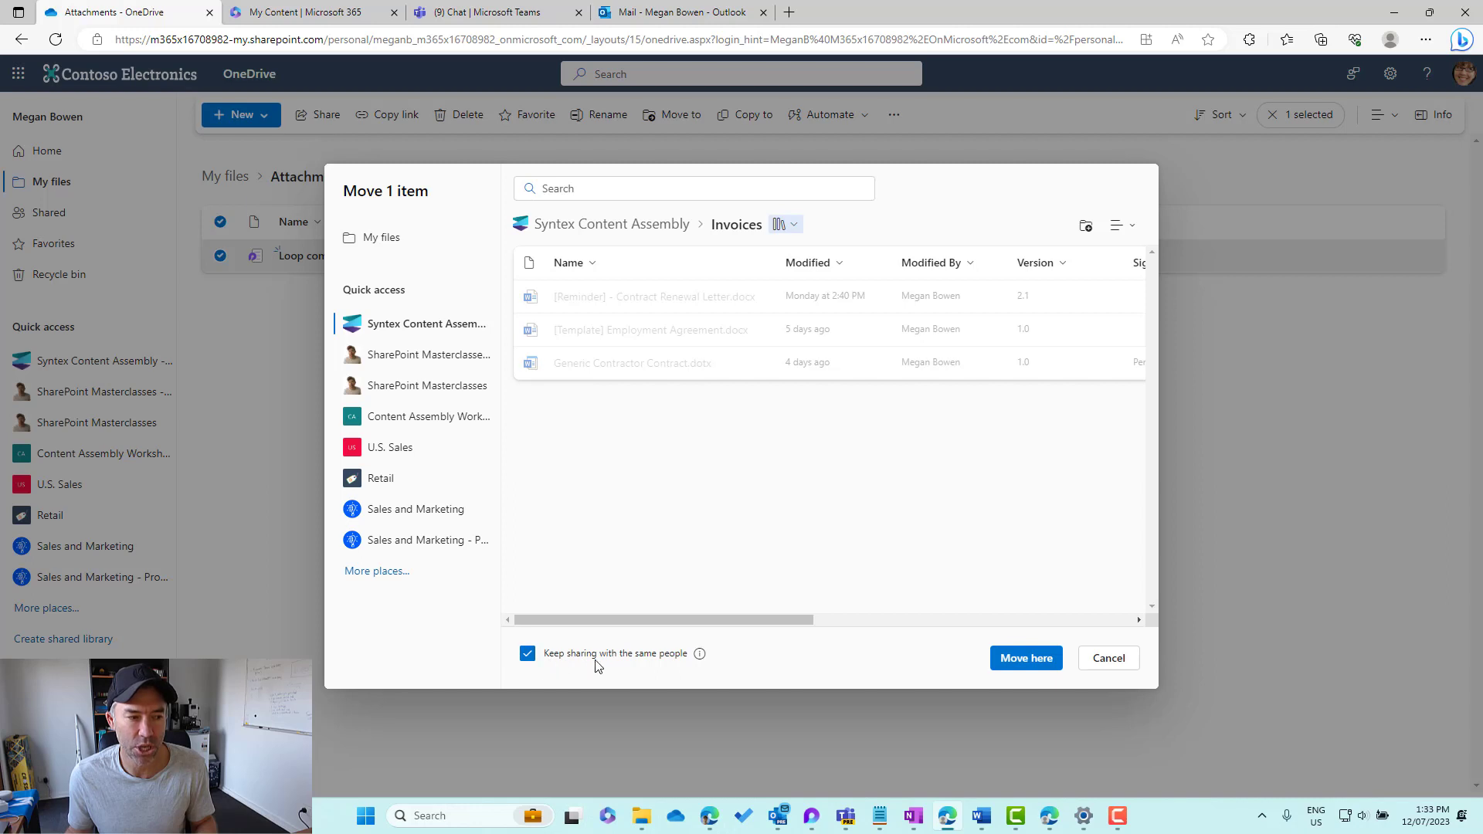
left_click(528, 654)
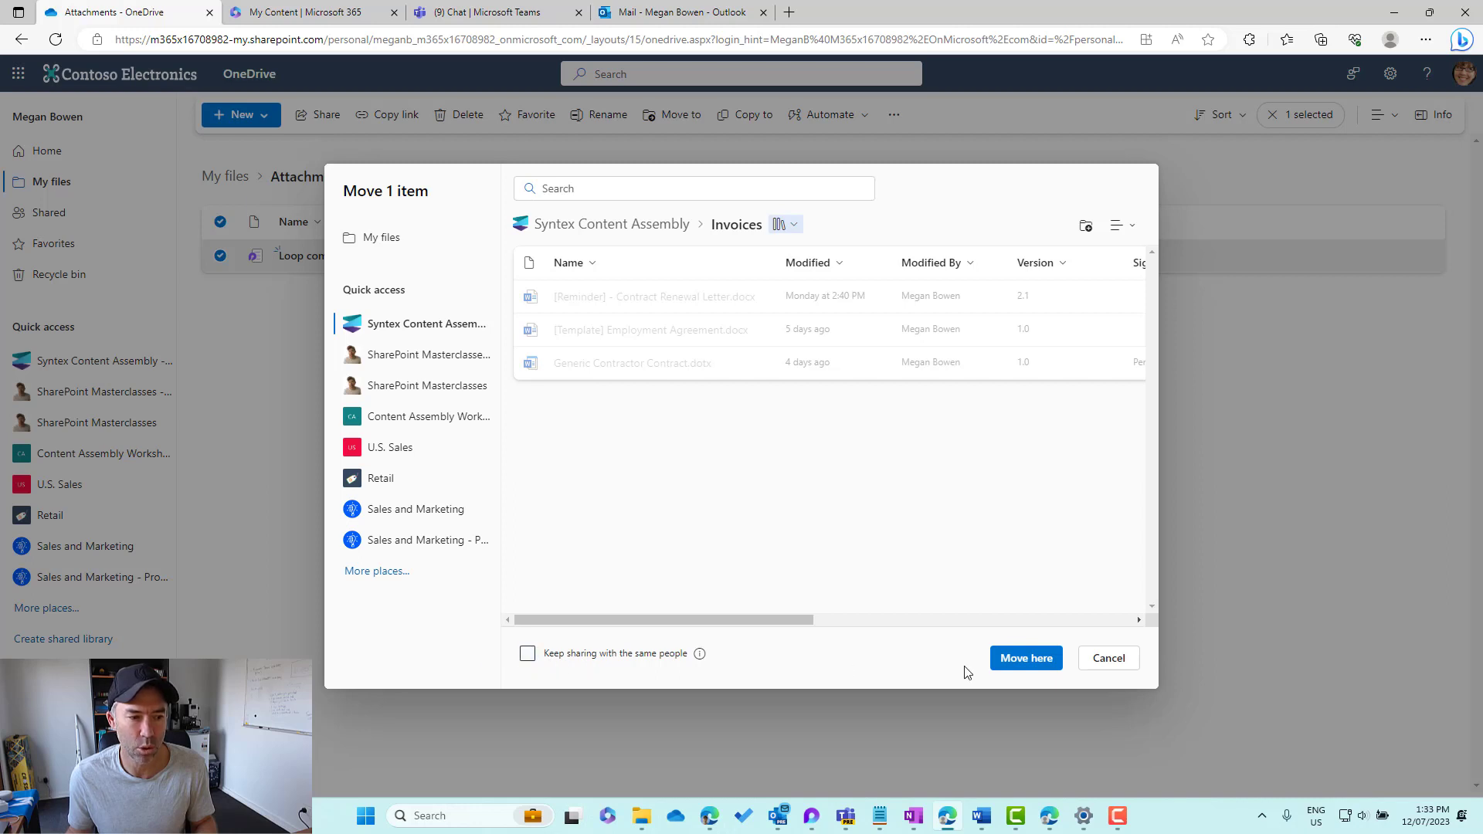
left_click(1029, 669)
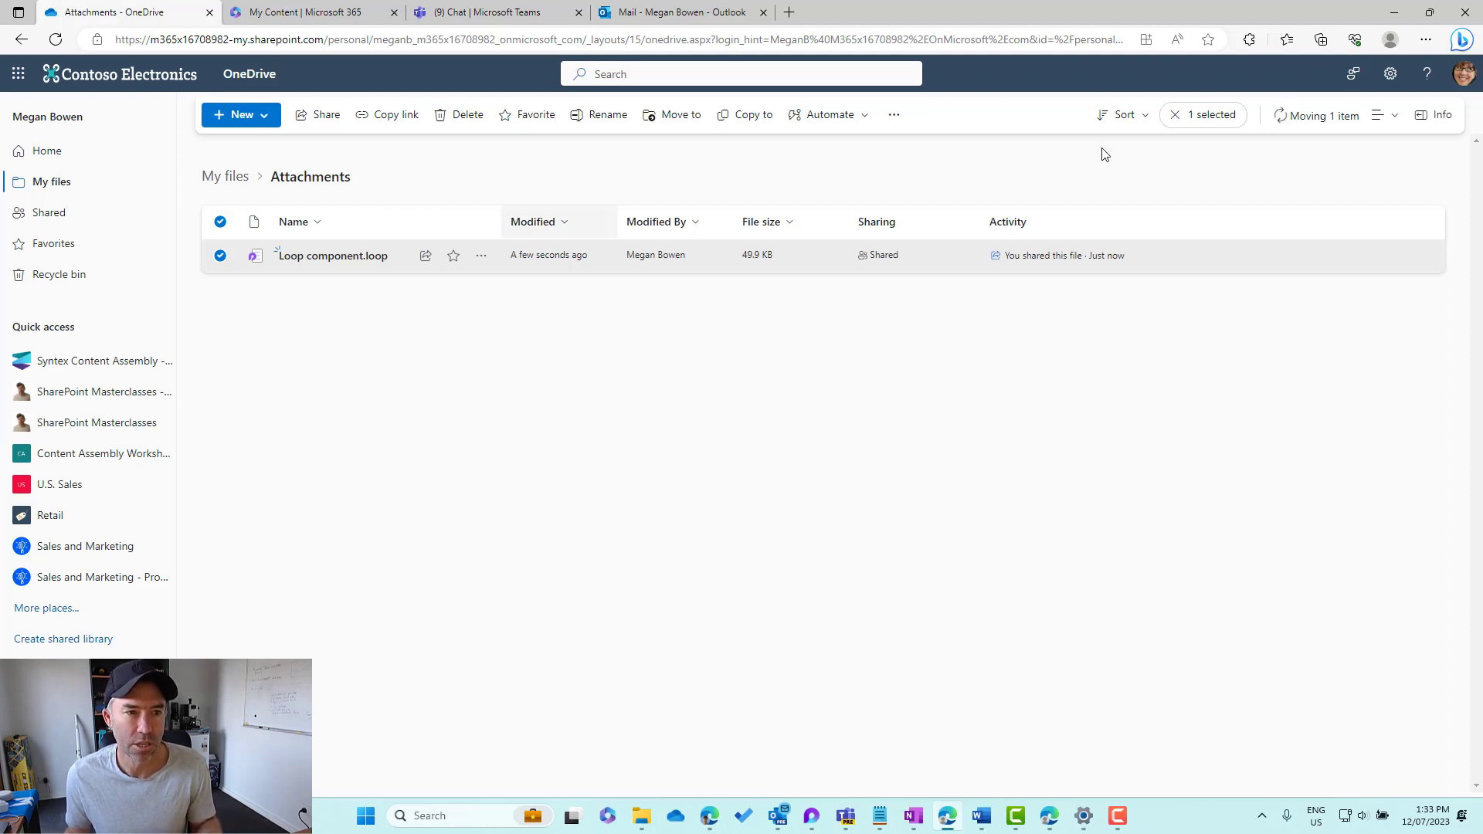
Check the move status and open the Invoices library listing Loop component.loop as Approved
left_click(1296, 132)
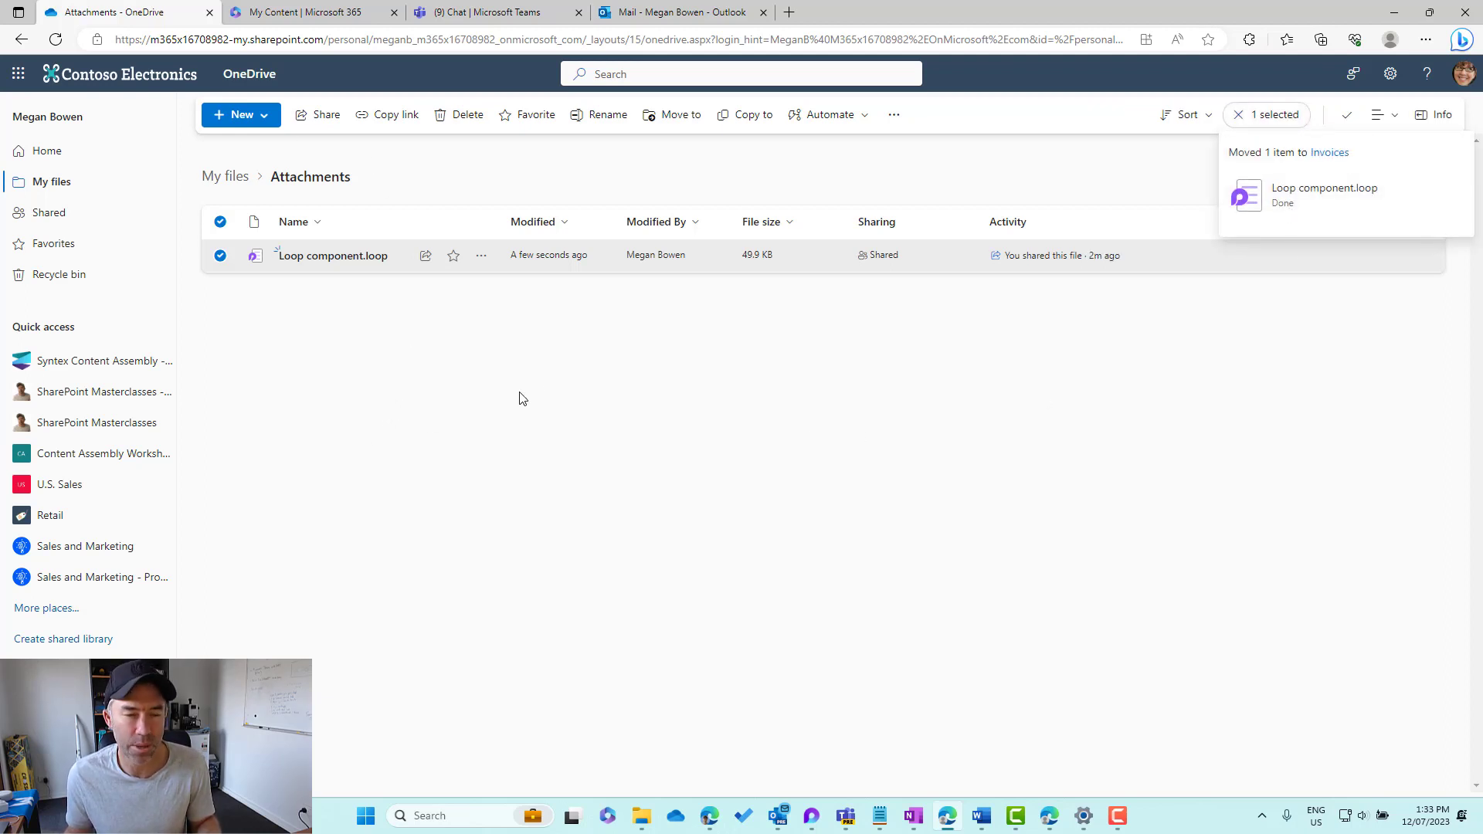
left_click(119, 365)
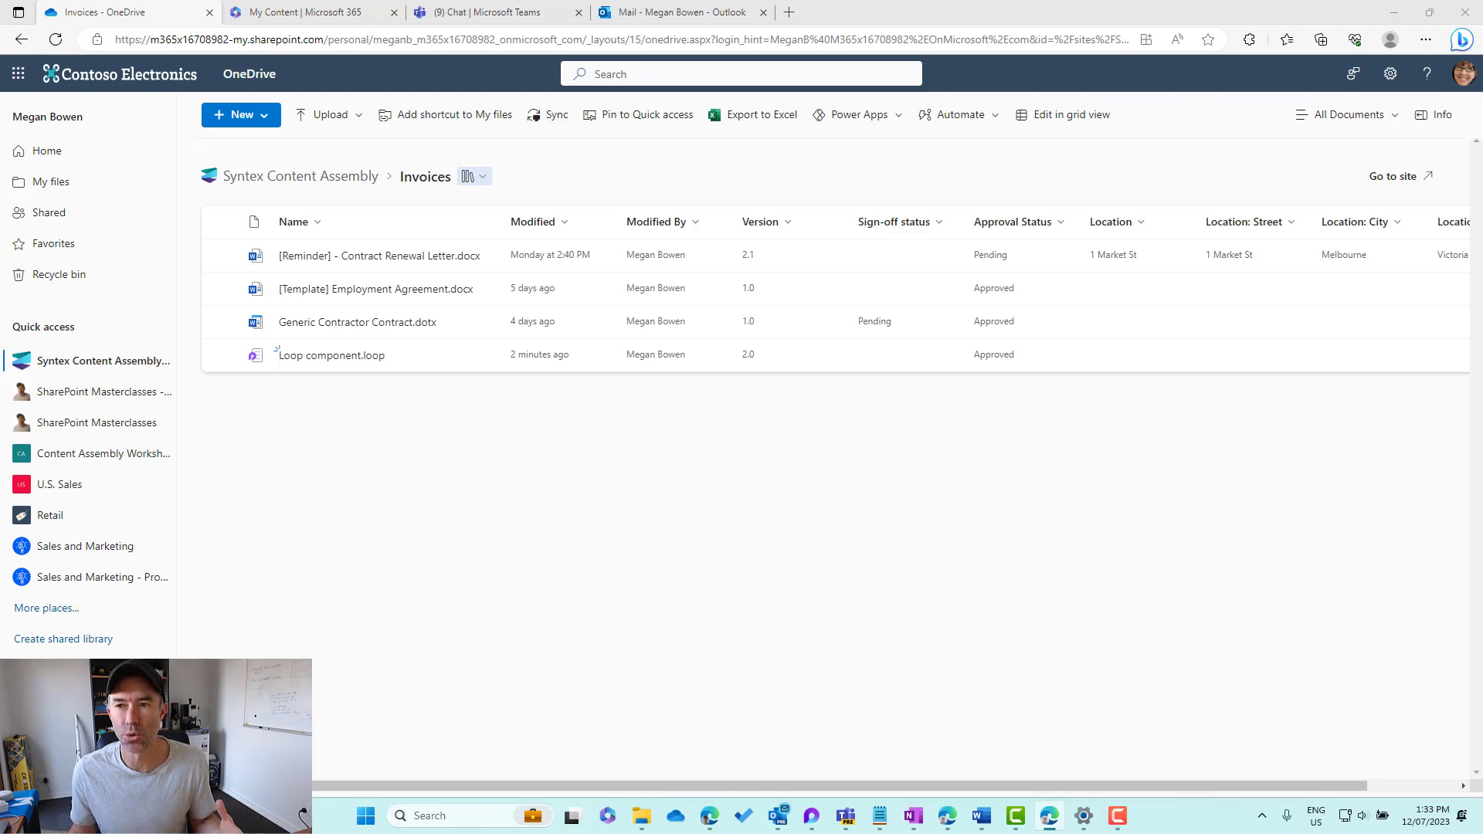
Bring the recipient's Outlook window into view and highlight the 'Component Not Available' message
left_click_drag(1482, 193, 836, 43)
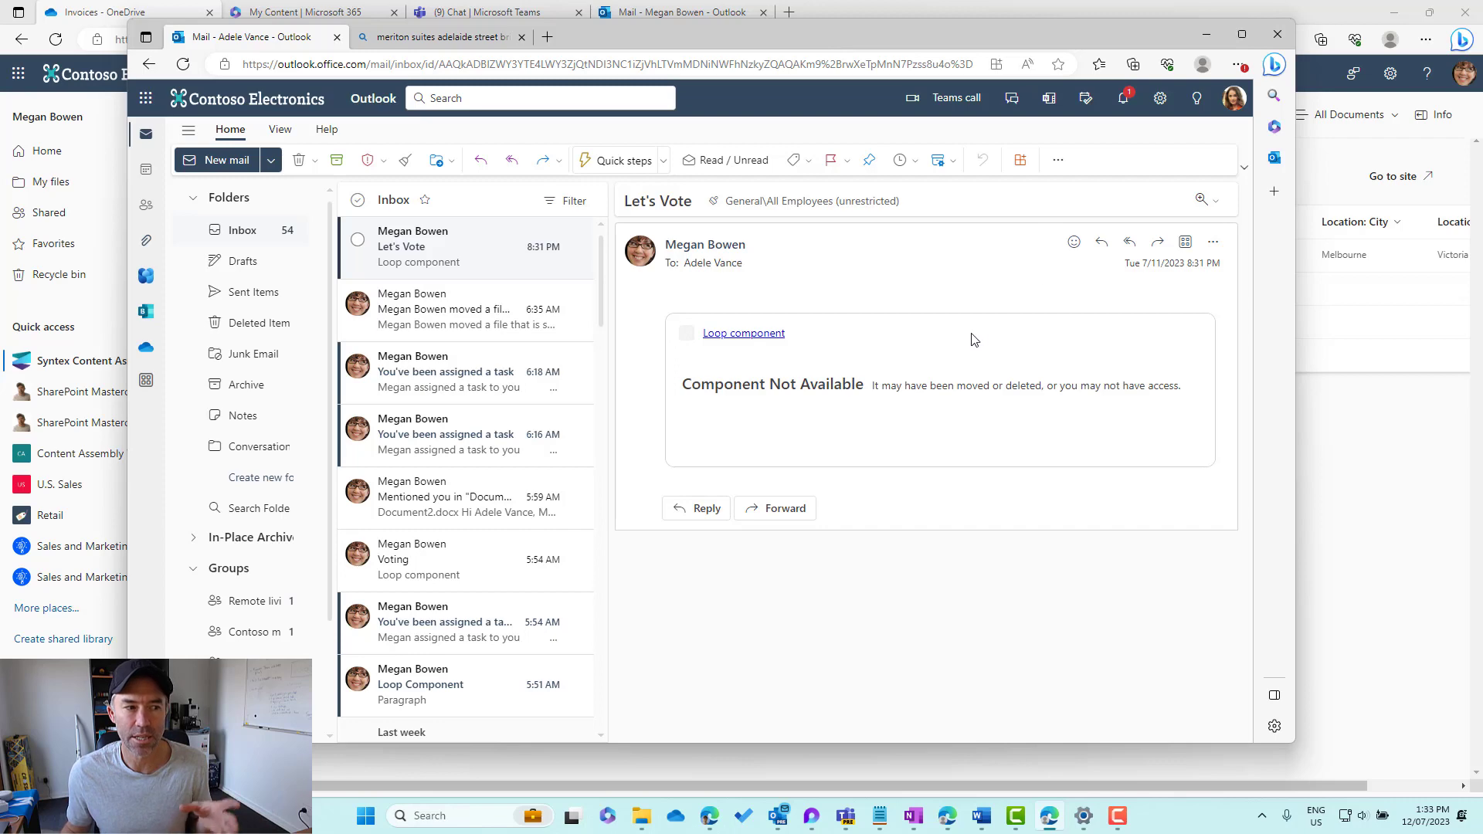
left_click_drag(870, 390, 1153, 388)
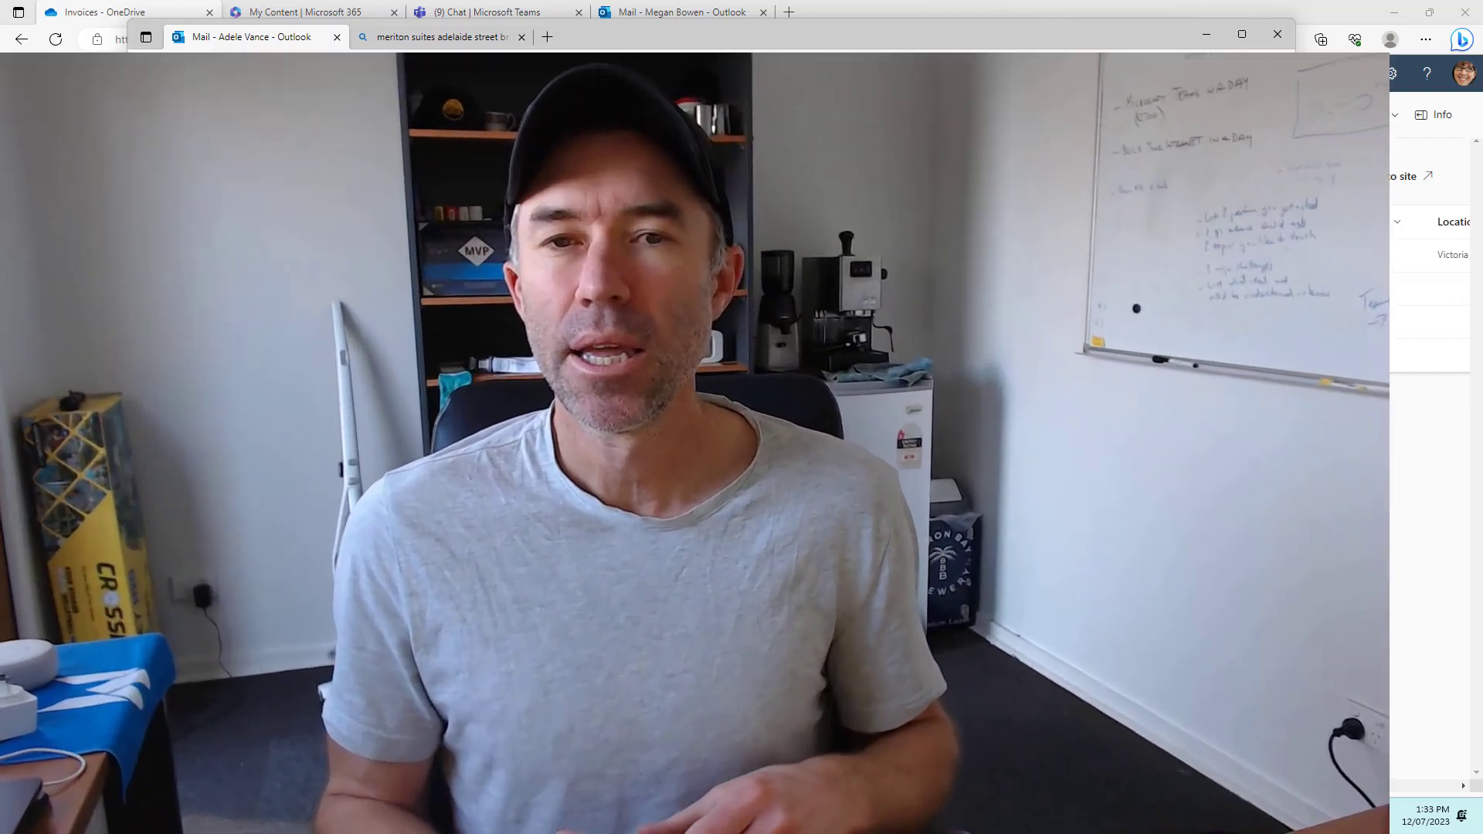